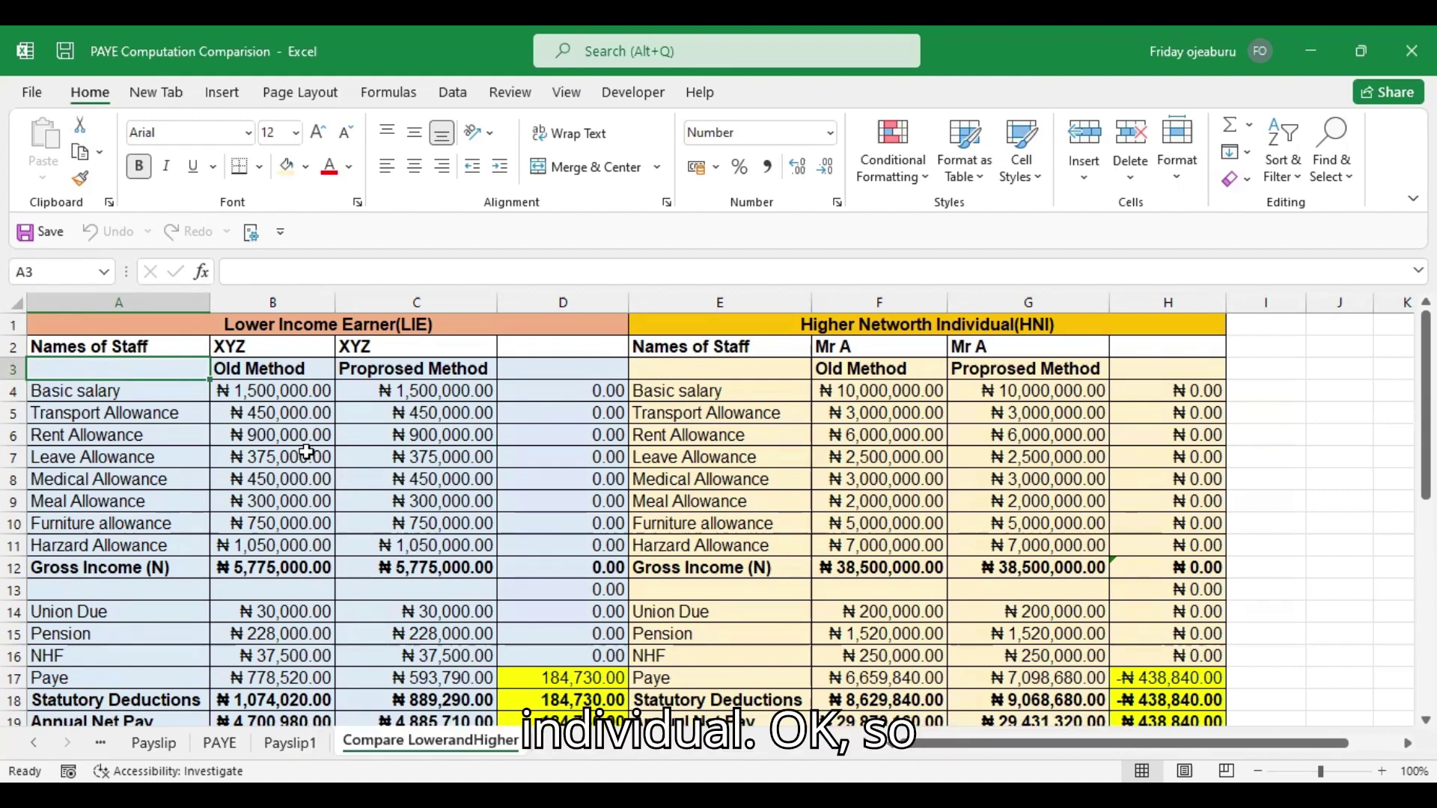
- Examine the lower income earner's old-method figures from the allowances down through the monthly net pay
left_click(281, 533)
key("Down")
key("Down")
key("Down")
key("Down")
key("Down")
key("Down")
key("Down")
key("Down")
key("Down")
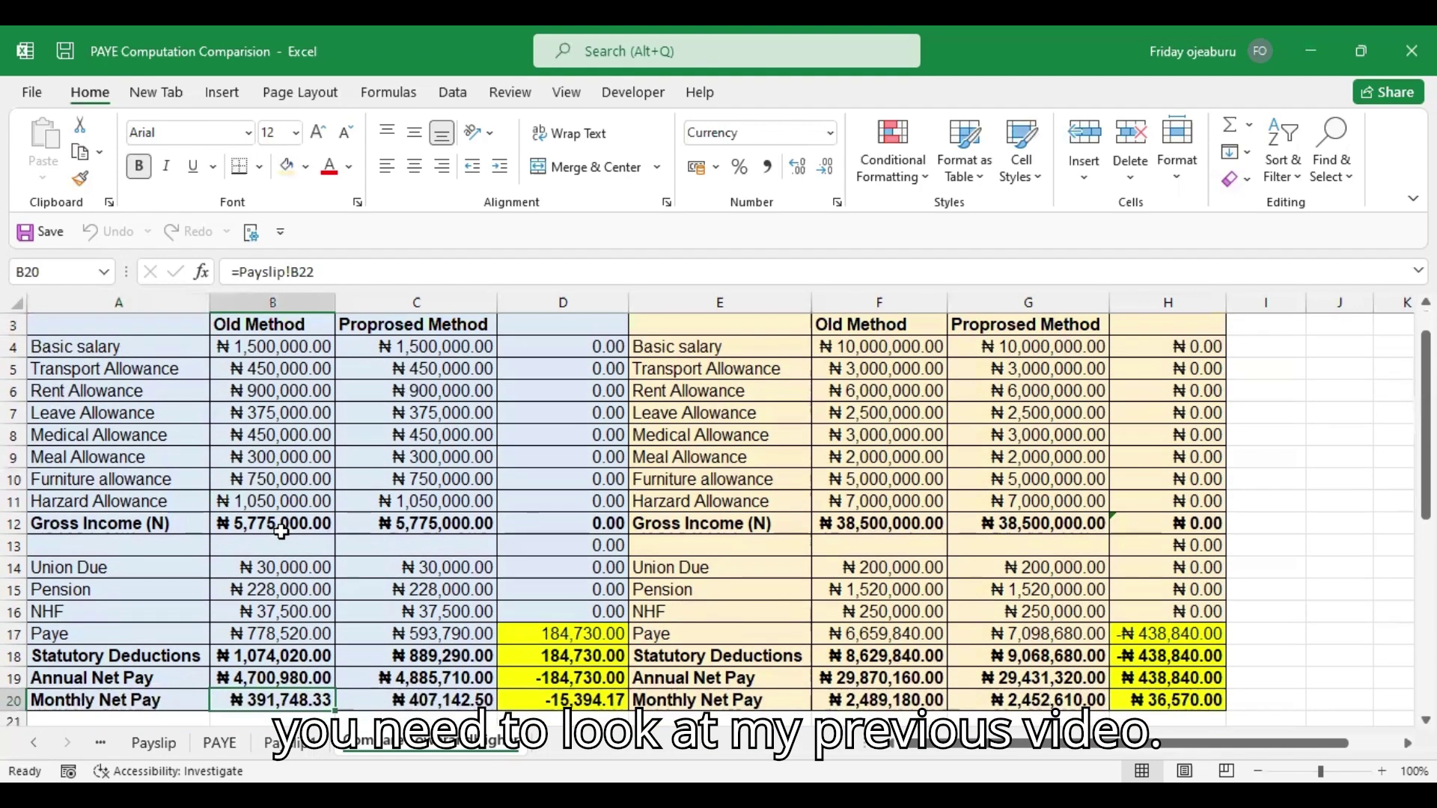
key("Down")
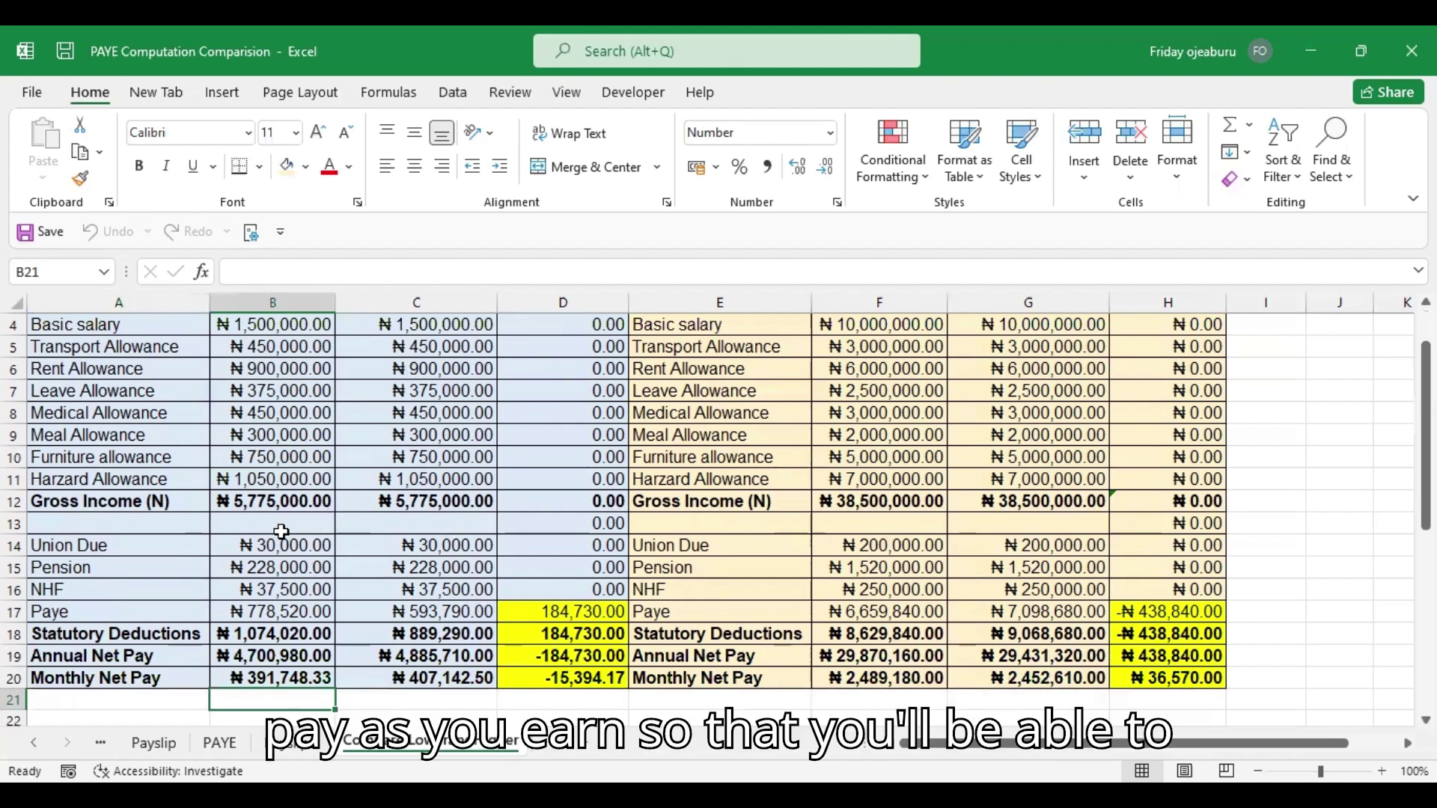
- Review the lower income earner's old-method earnings from the furniture allowance back up to the basic salary
left_click(300, 450)
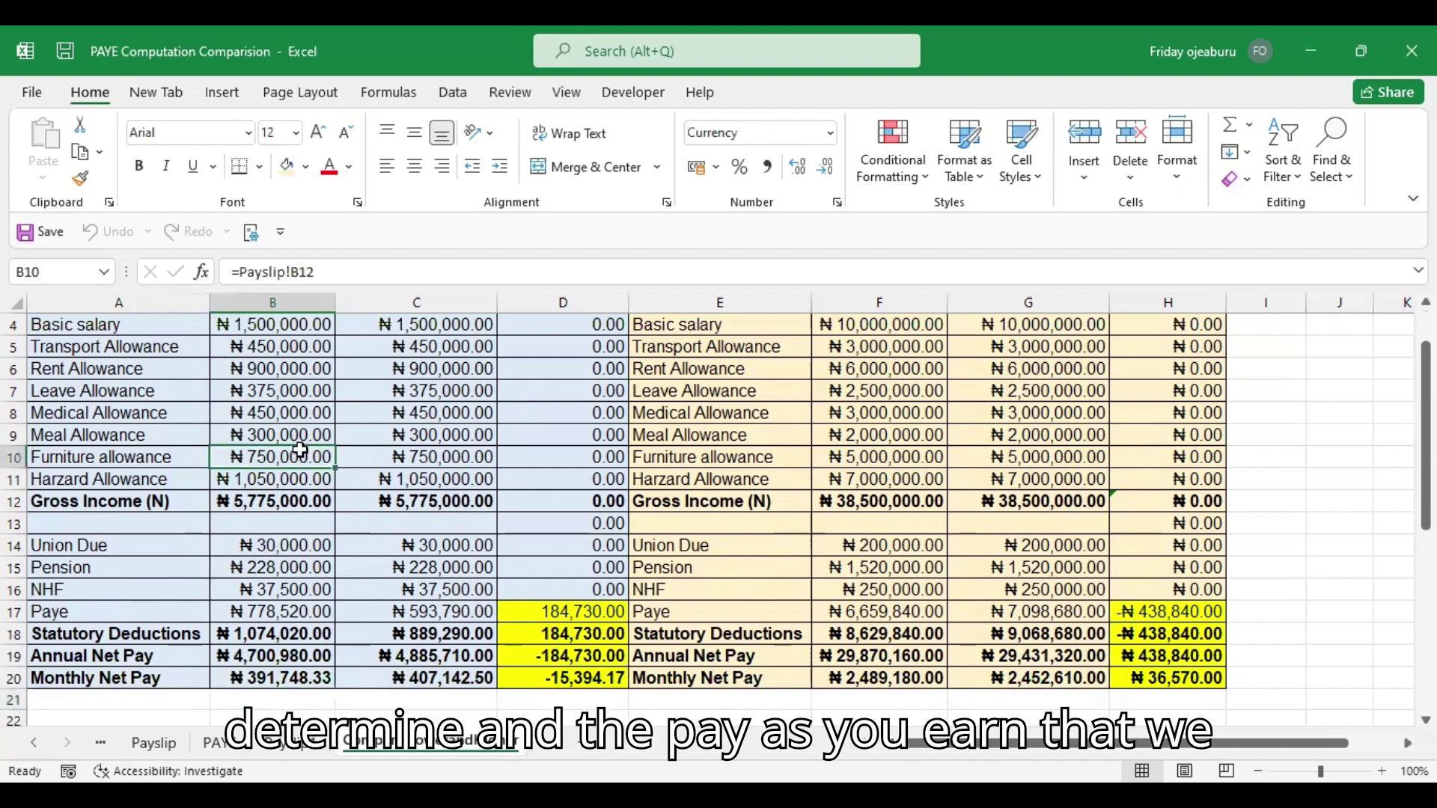
key("Up")
key("Up")
key("Up")
key("Up")
key("Up")
key("Up")
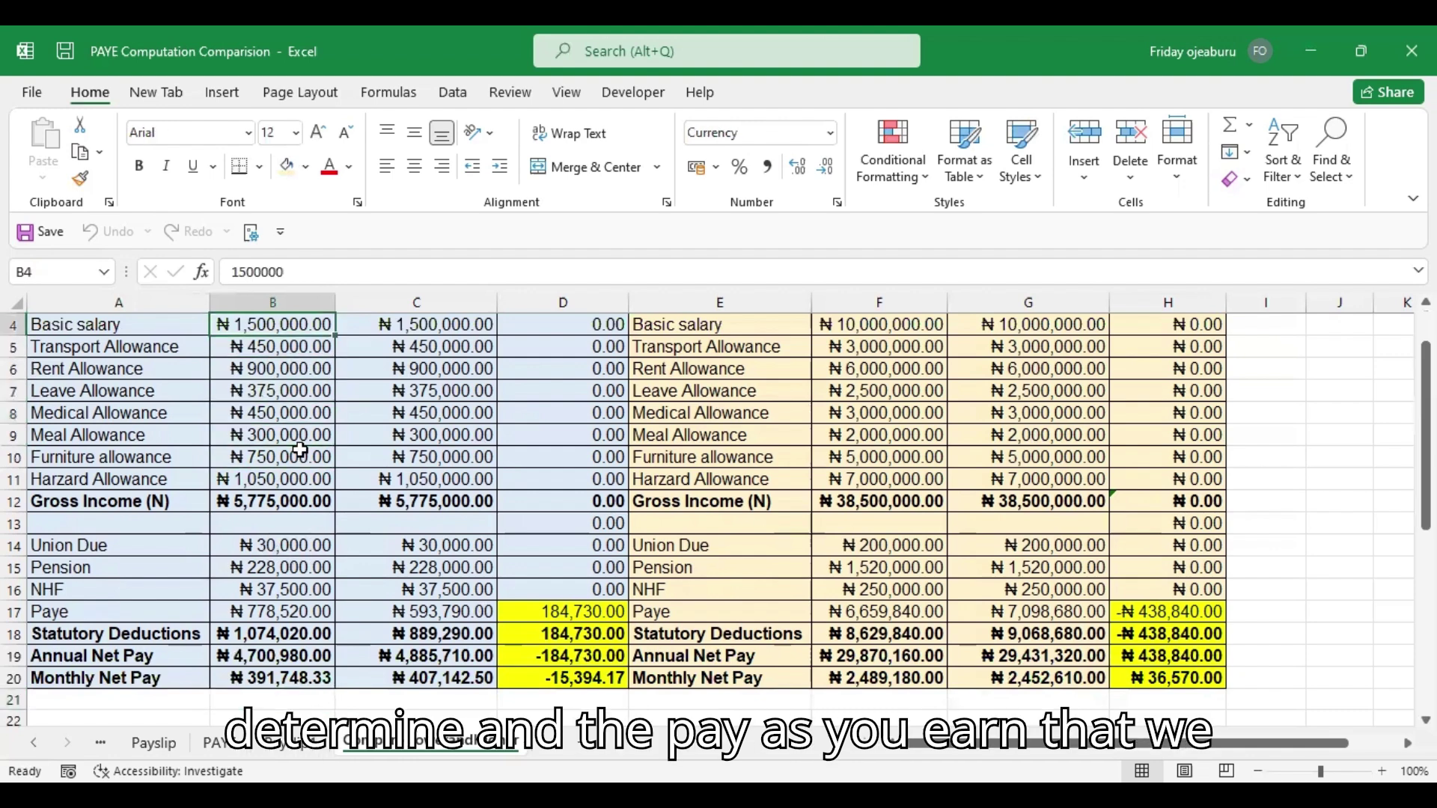
- Compare the lower income earner's old and proposed PAYE amounts, and return to the staff name row of the comparison
left_click_drag(238, 608, 387, 608)
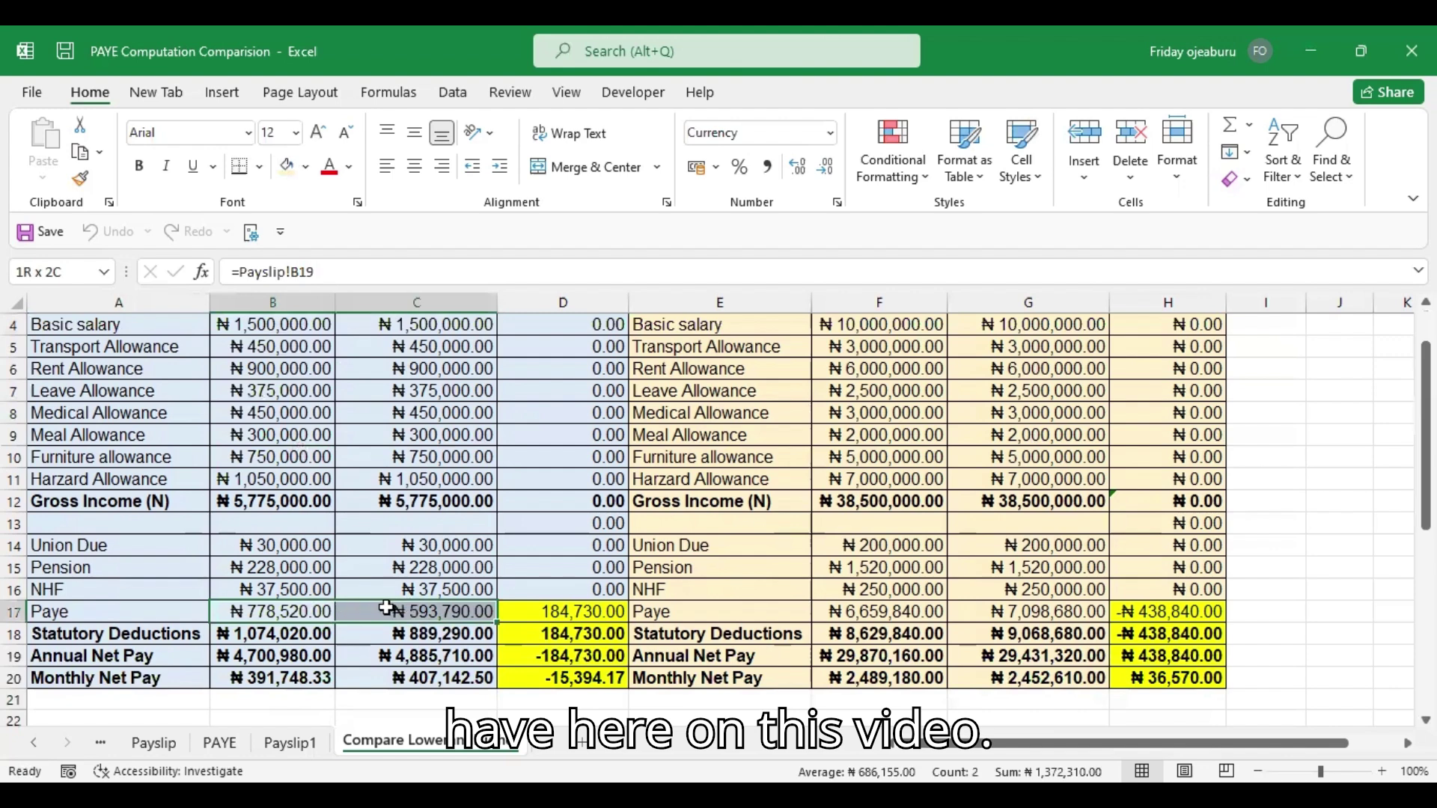
left_click(389, 609)
key("Up")
key("Up")
key("Up")
key("Up")
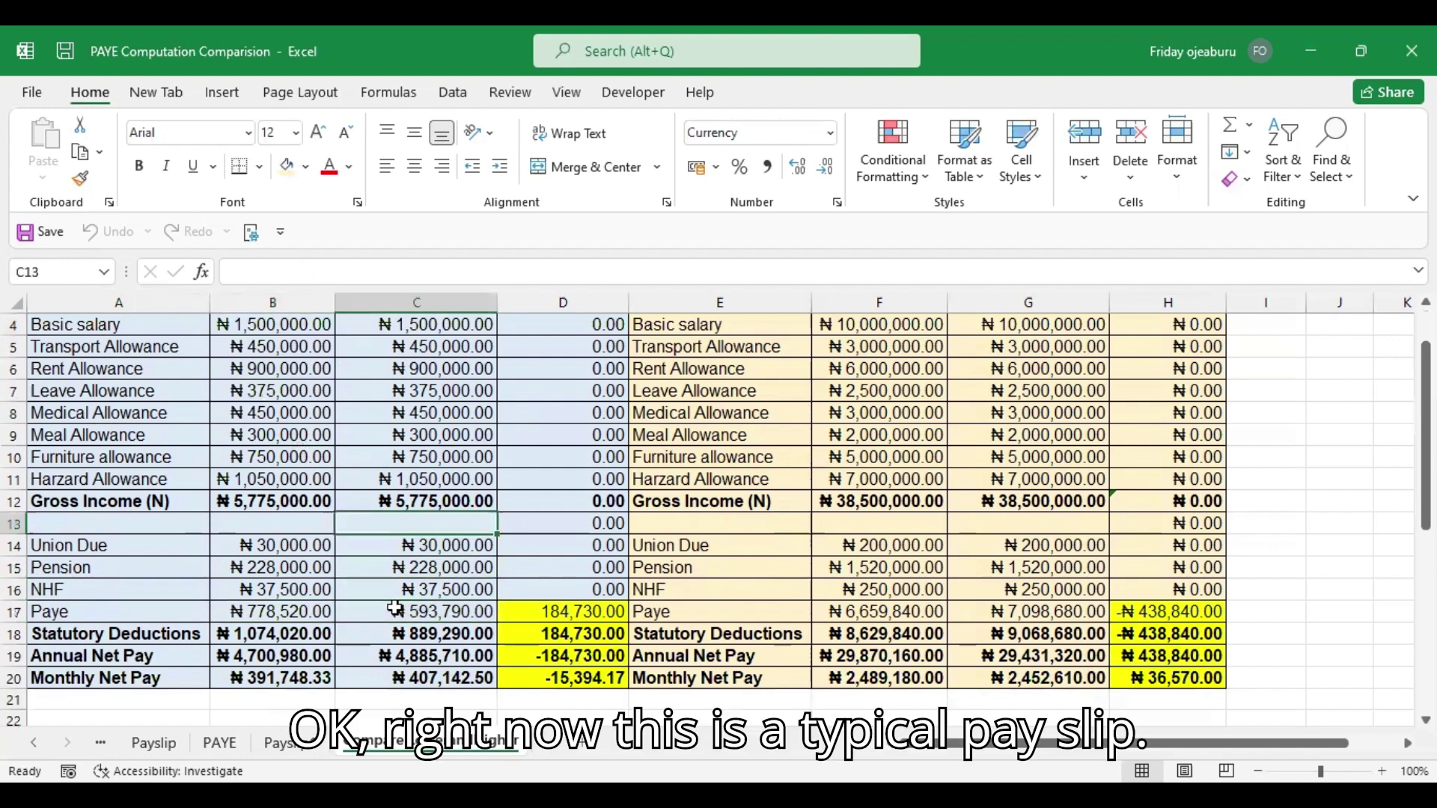
key("Up")
key("Up")
key("Up")
key("Up")
key("Up")
key("Up")
key("Up")
key("Up")
key("Up")
key("Up")
key("Up")
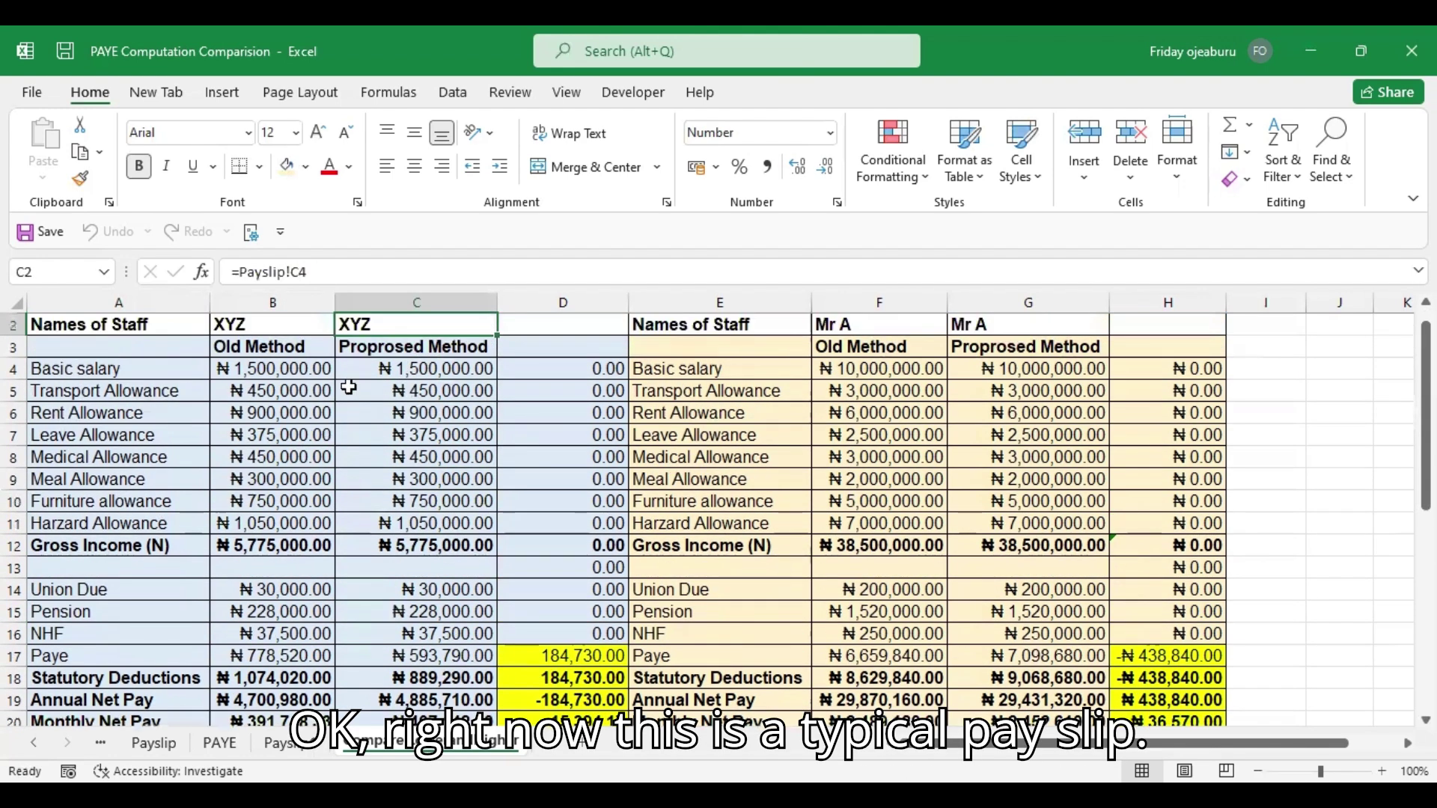
- Inspect the lower income earner's old-method basic salary, transport allowance and gross income cells
left_click(258, 365)
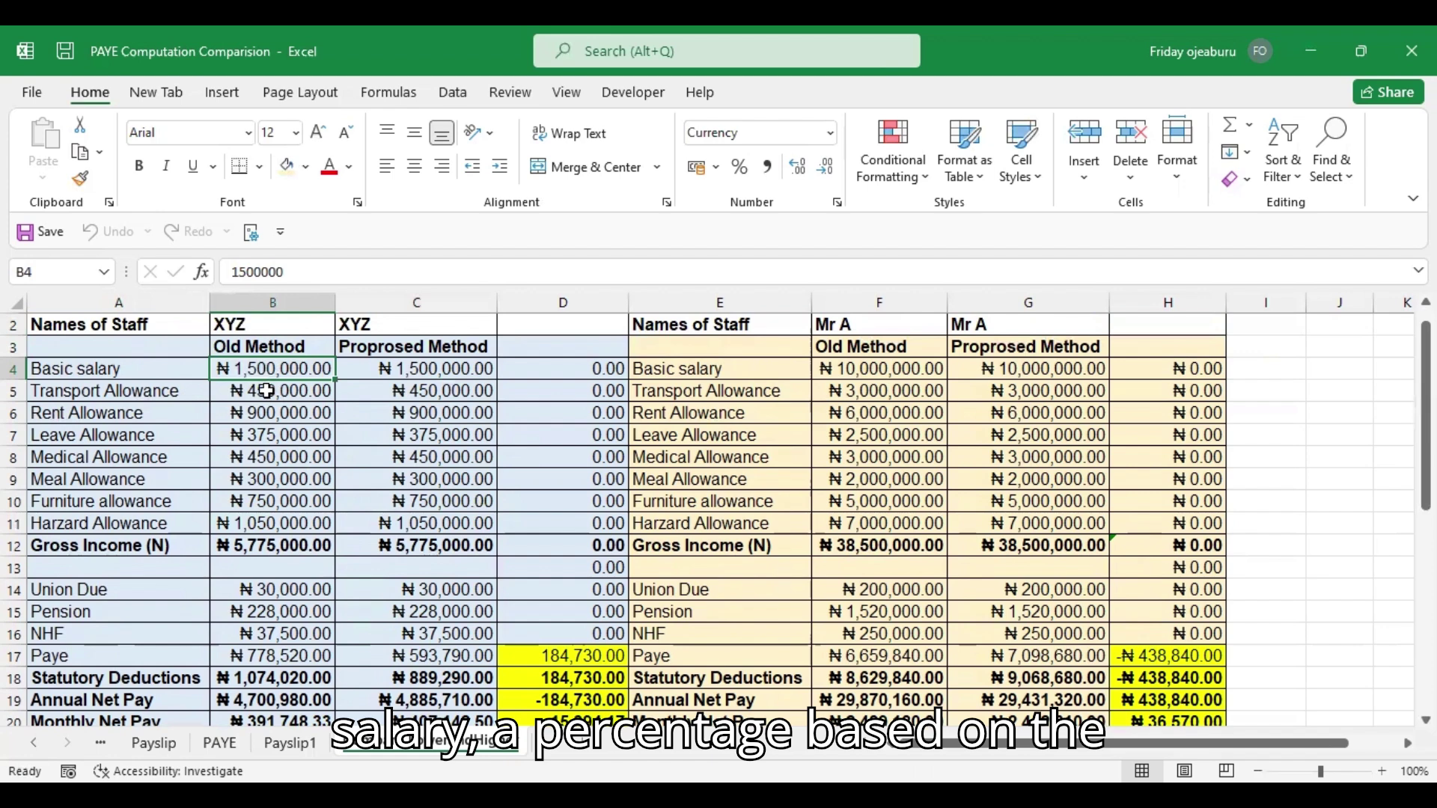
left_click(266, 390)
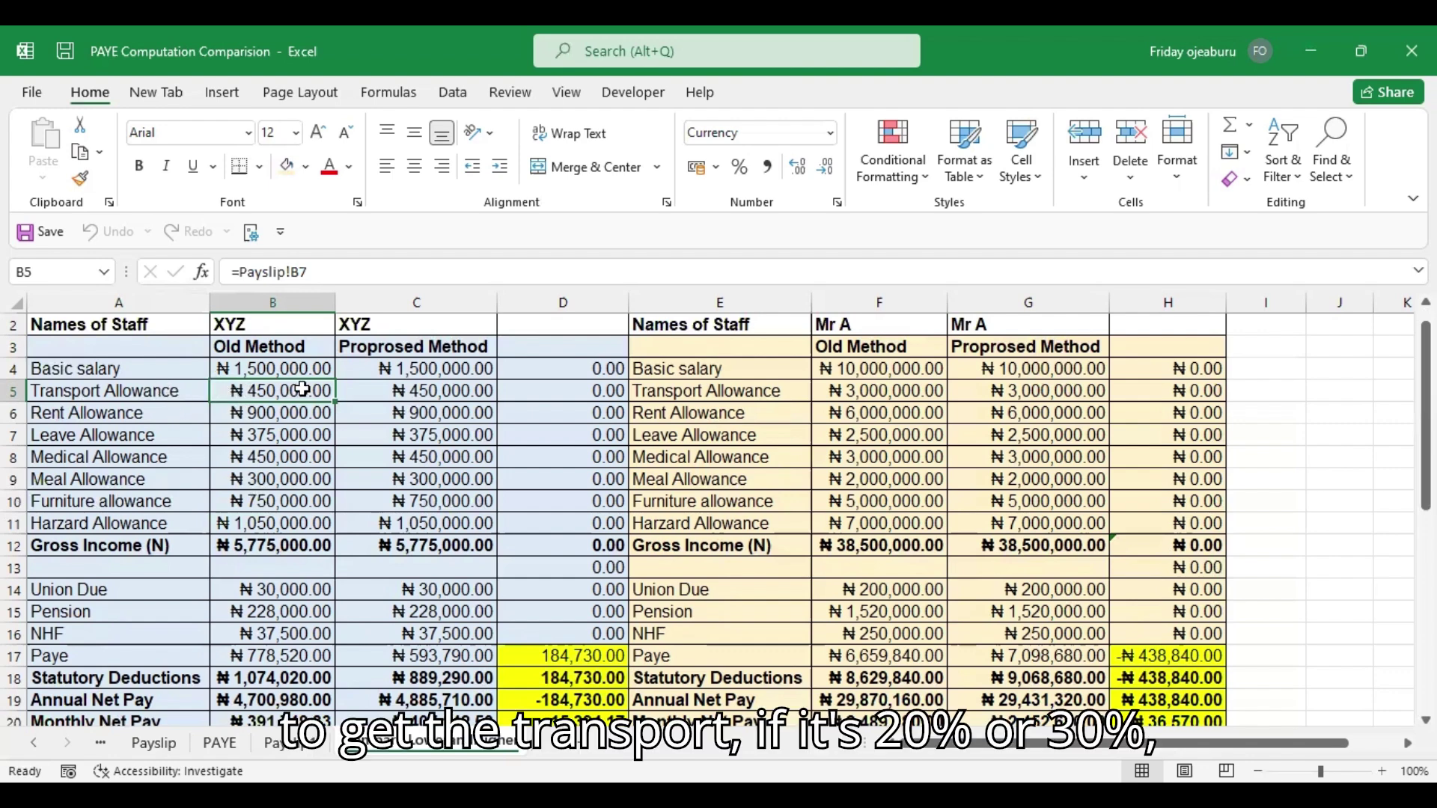
left_click(275, 543)
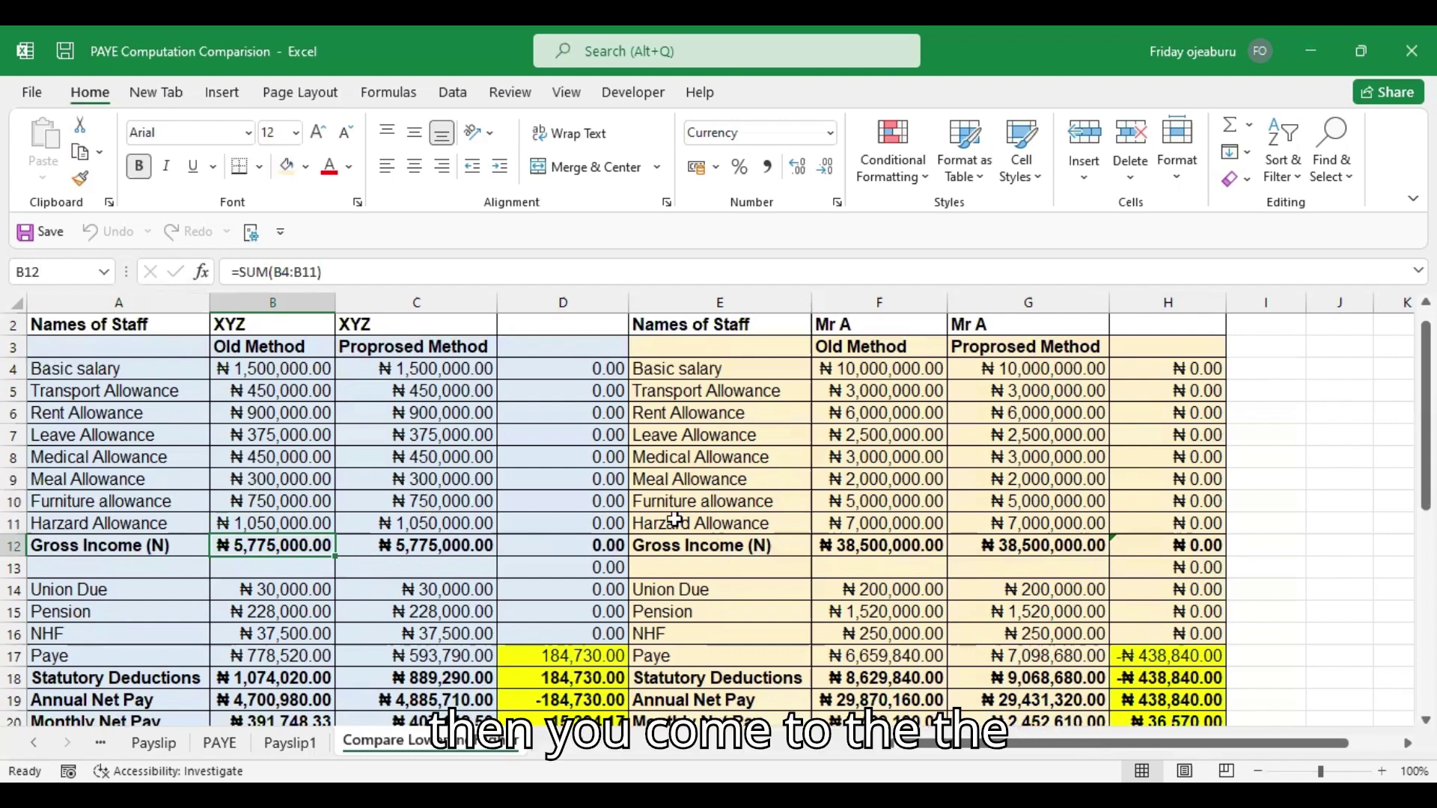
- Examine the Higher Networth Individual section's heading and its old-method basic salary and gross income
left_click(775, 350)
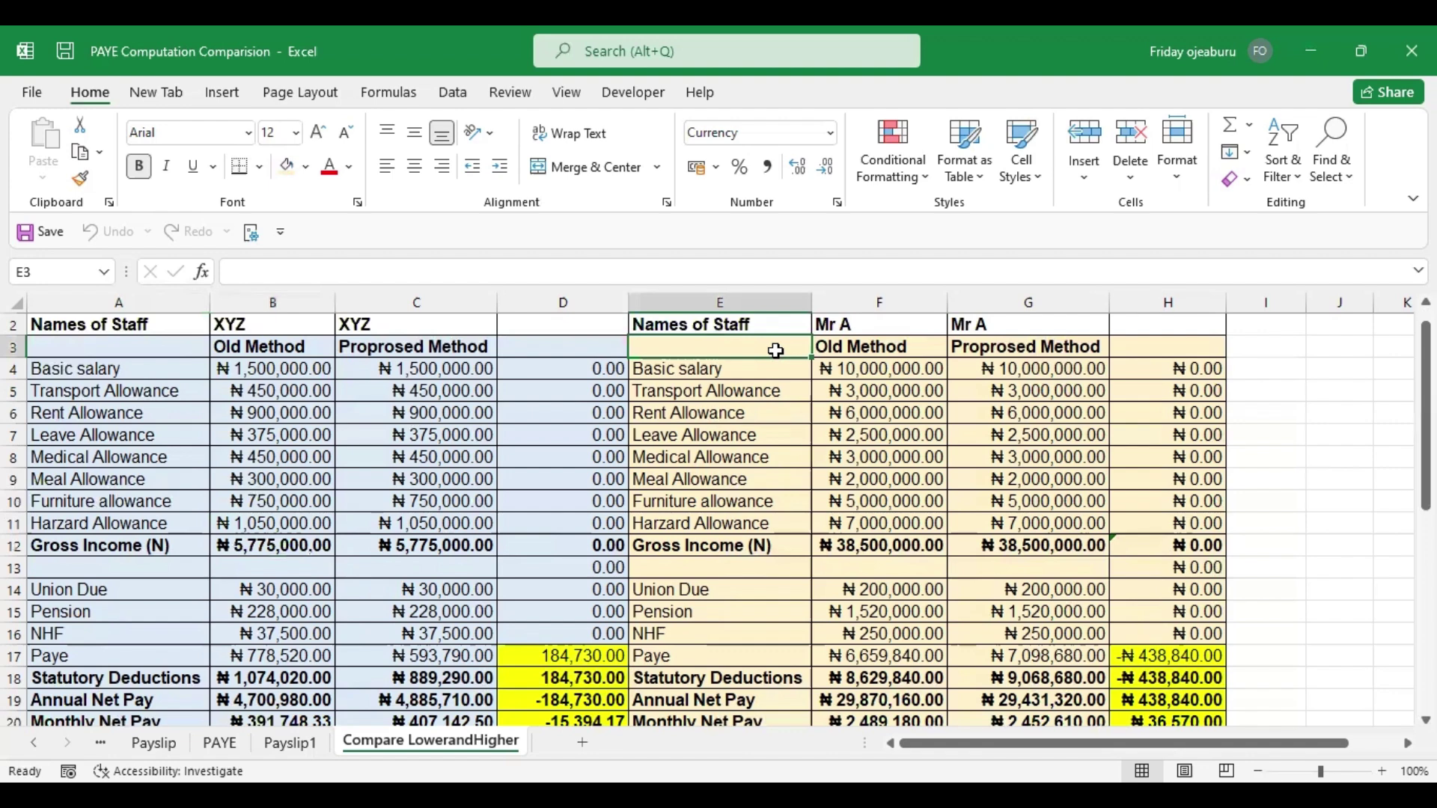
key("Up")
key("Up")
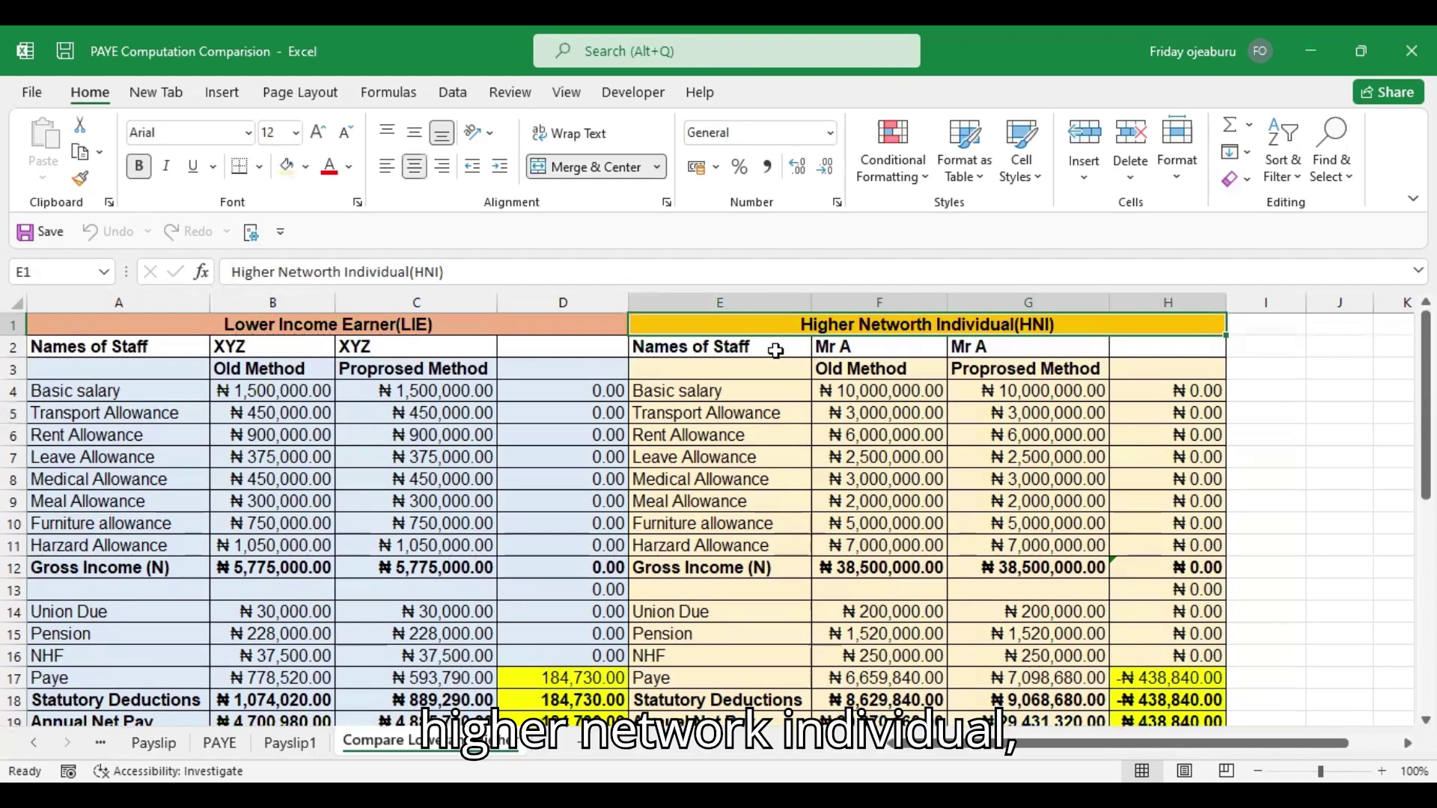
left_click(858, 389)
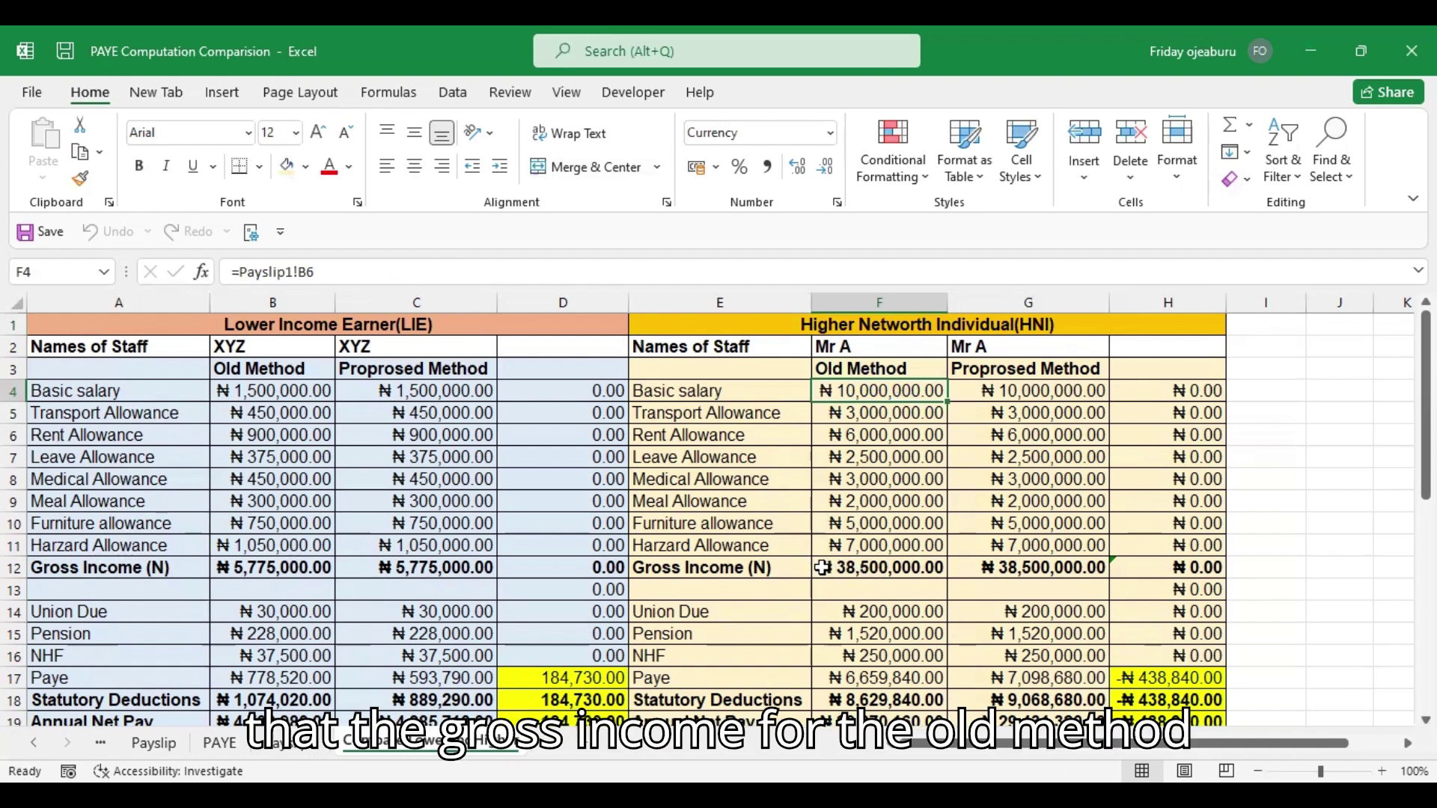
left_click(902, 571)
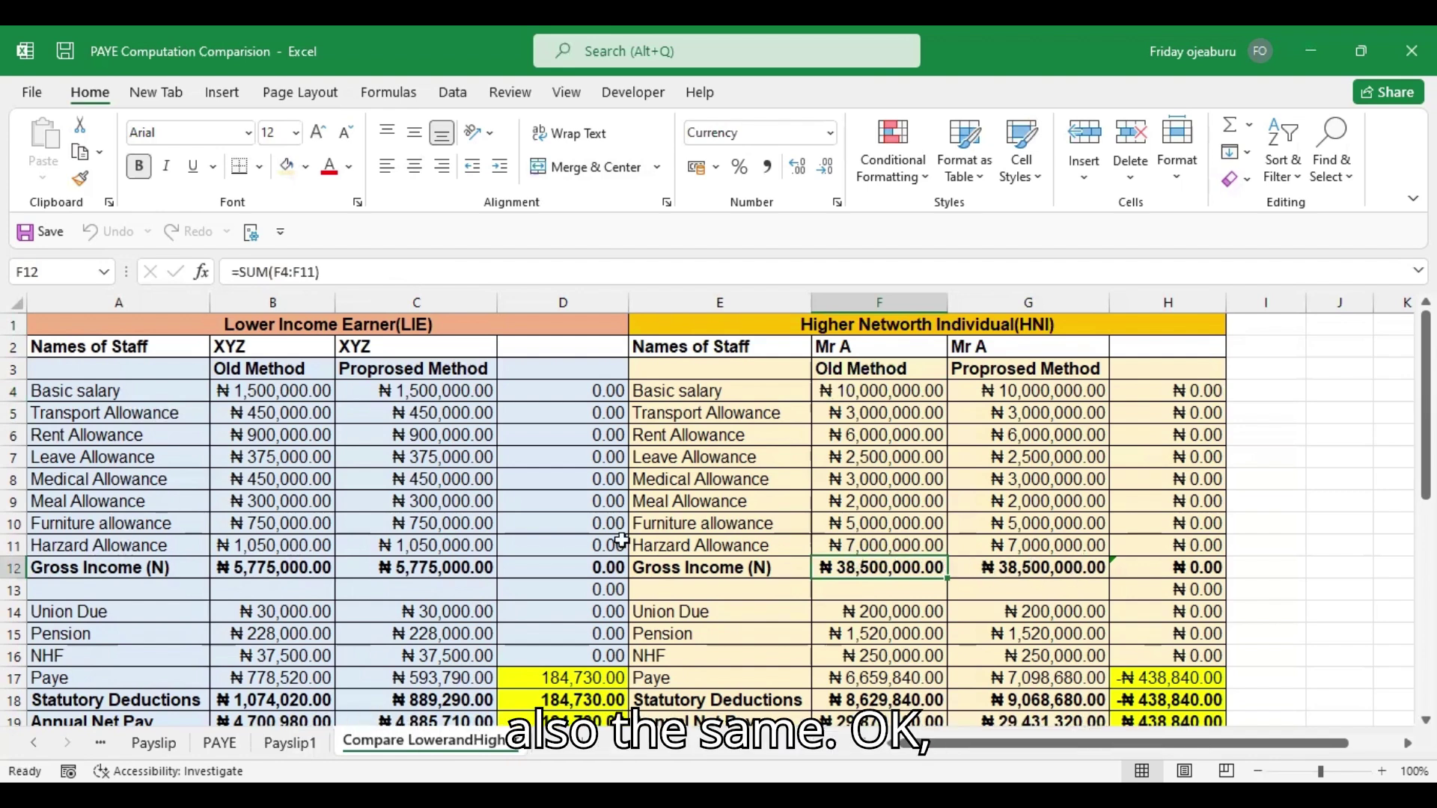
- Review the lower income earner's gross income and the rows below it, from the statutory deductions to net pay
left_click(289, 569)
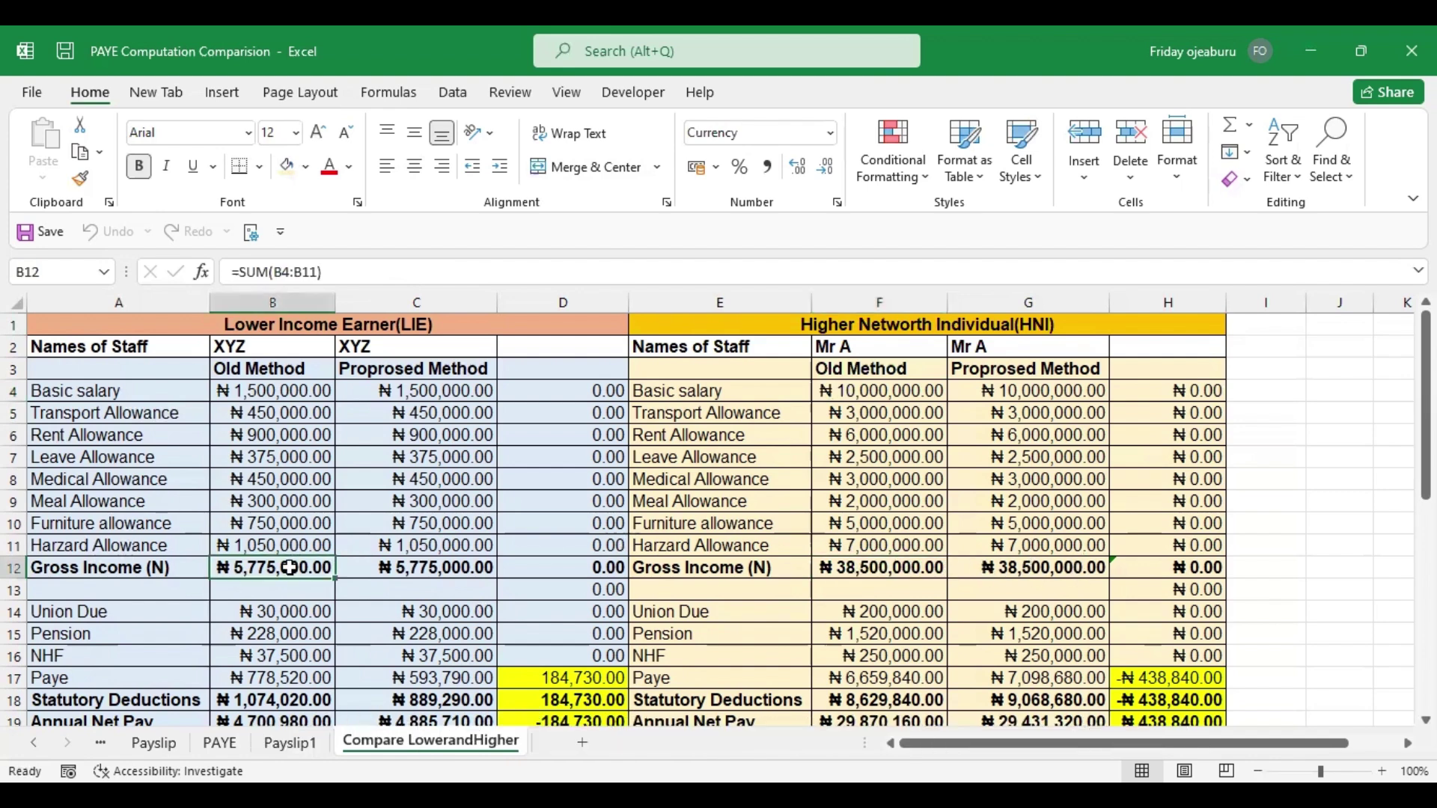
key("Left")
key("Down")
key("Down")
key("Down")
key("Down")
key("Down")
key("Down")
key("Down")
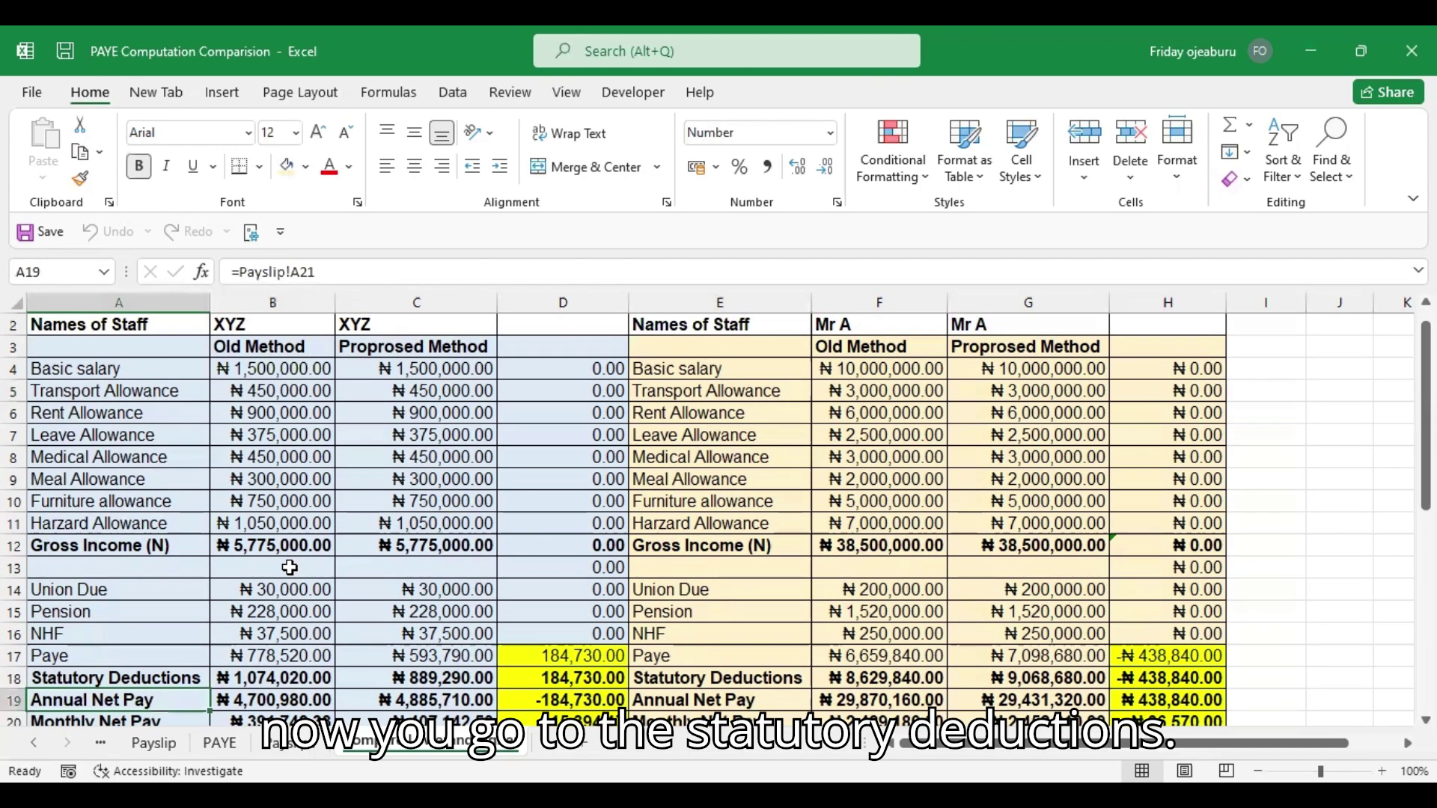
key("Down")
key("Down")
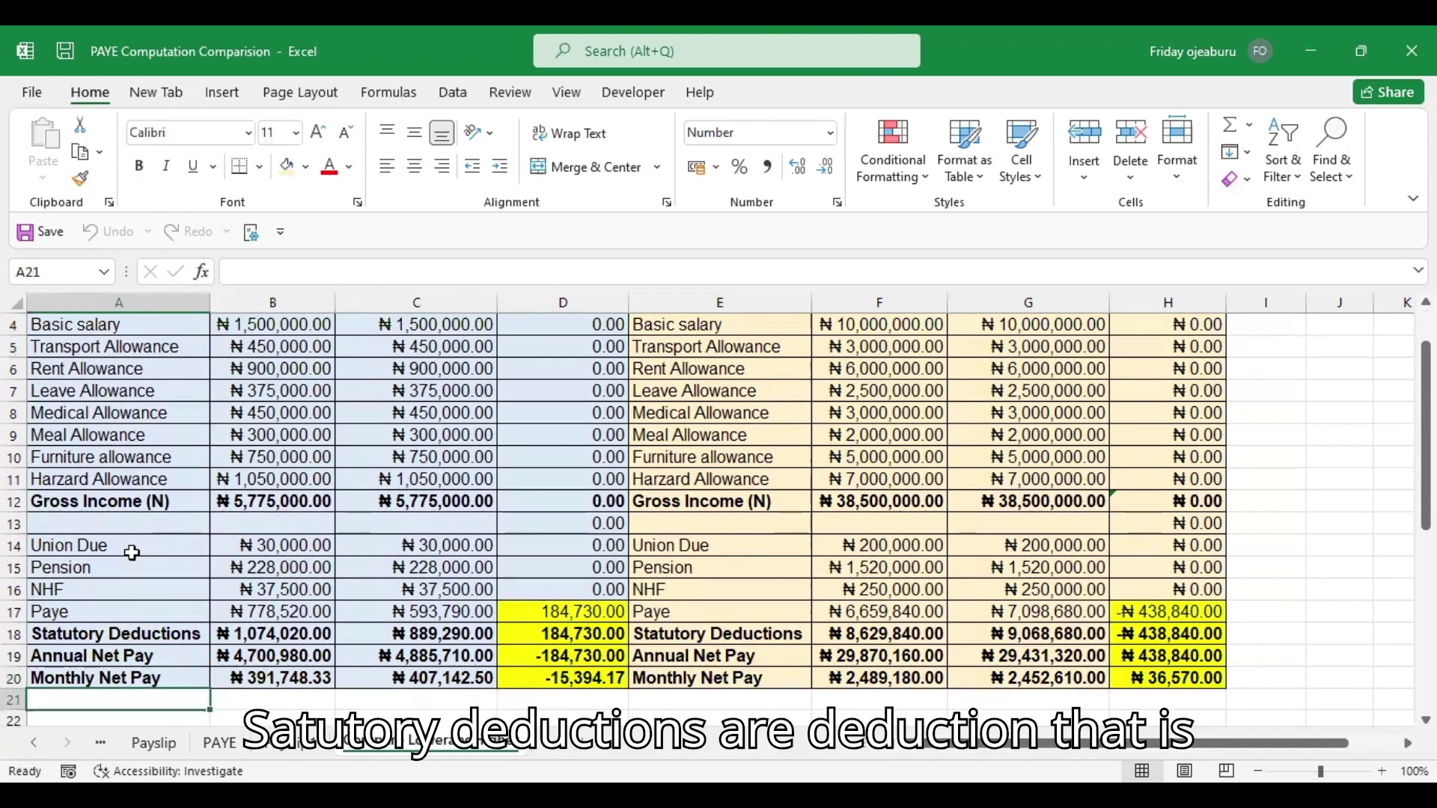
- Check how the lower income earner's old-method union due is calculated from the basic salary
left_click(268, 546)
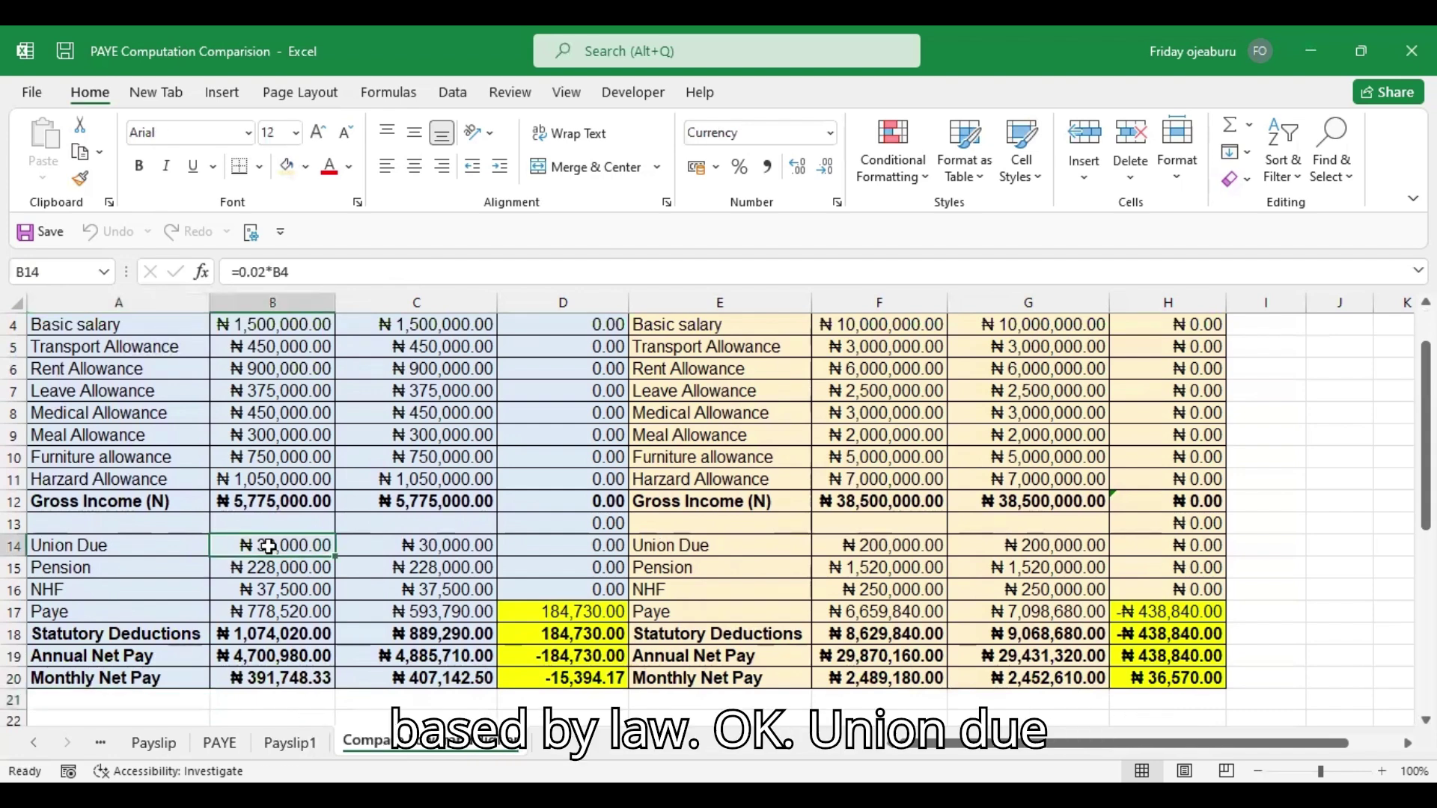
key("Up")
key("Up")
key("Up")
key("Up")
key("Up")
key("Up")
key("Up")
key("Up")
key("Up")
key("Up")
key("Up")
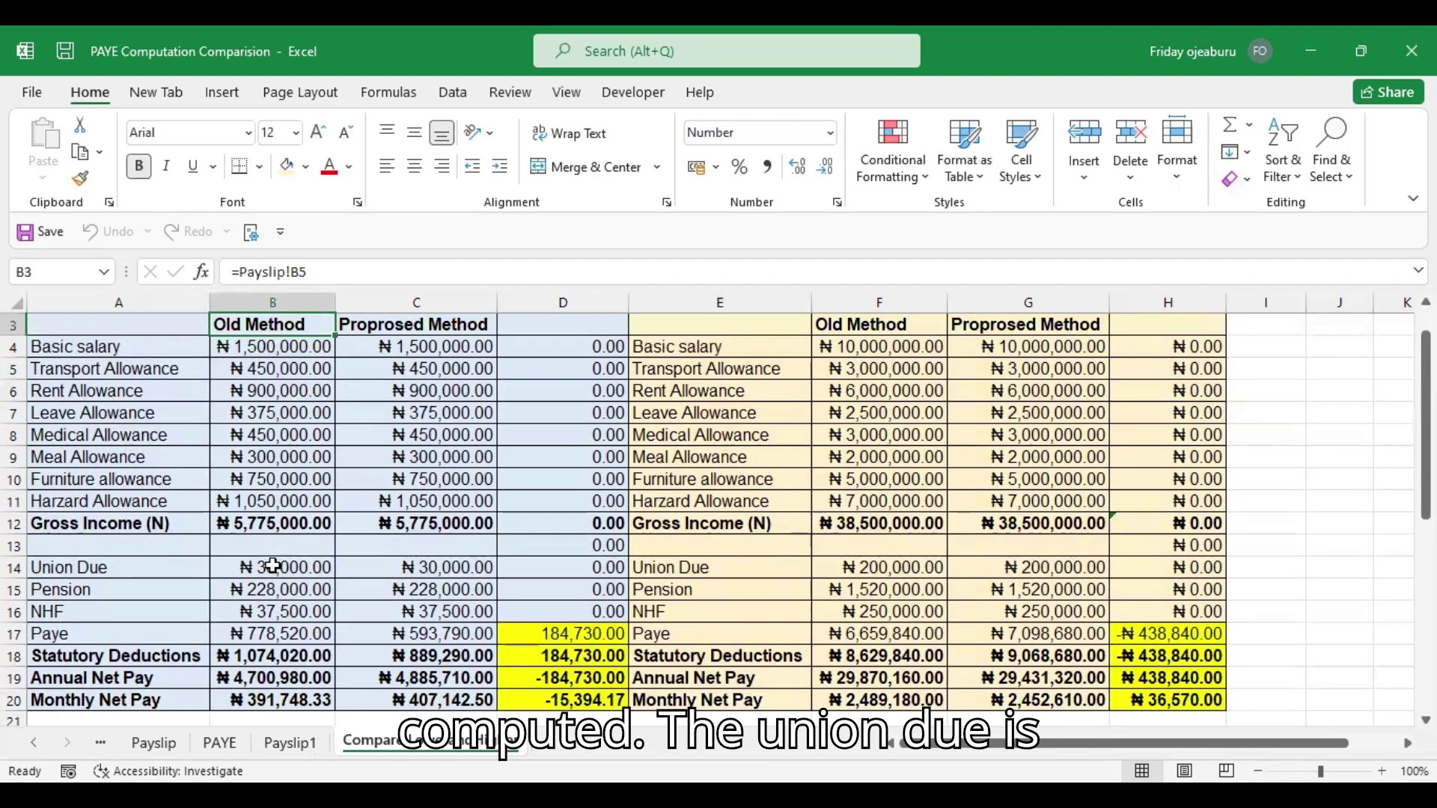
left_click(285, 569)
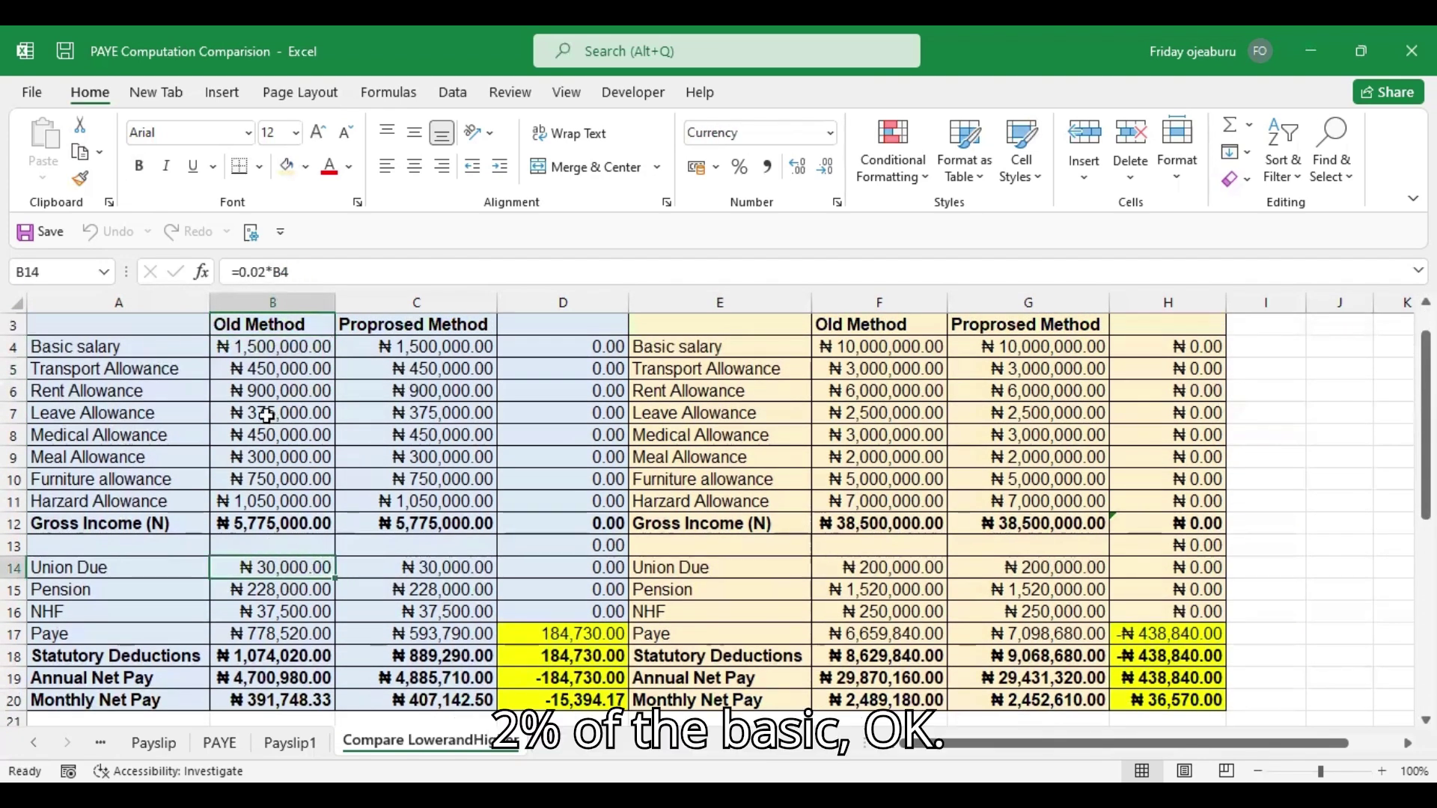
- Inspect the lower income earner's old-method pension, NHF and PAYE, along with the salary items the pension is based on
left_click(285, 587)
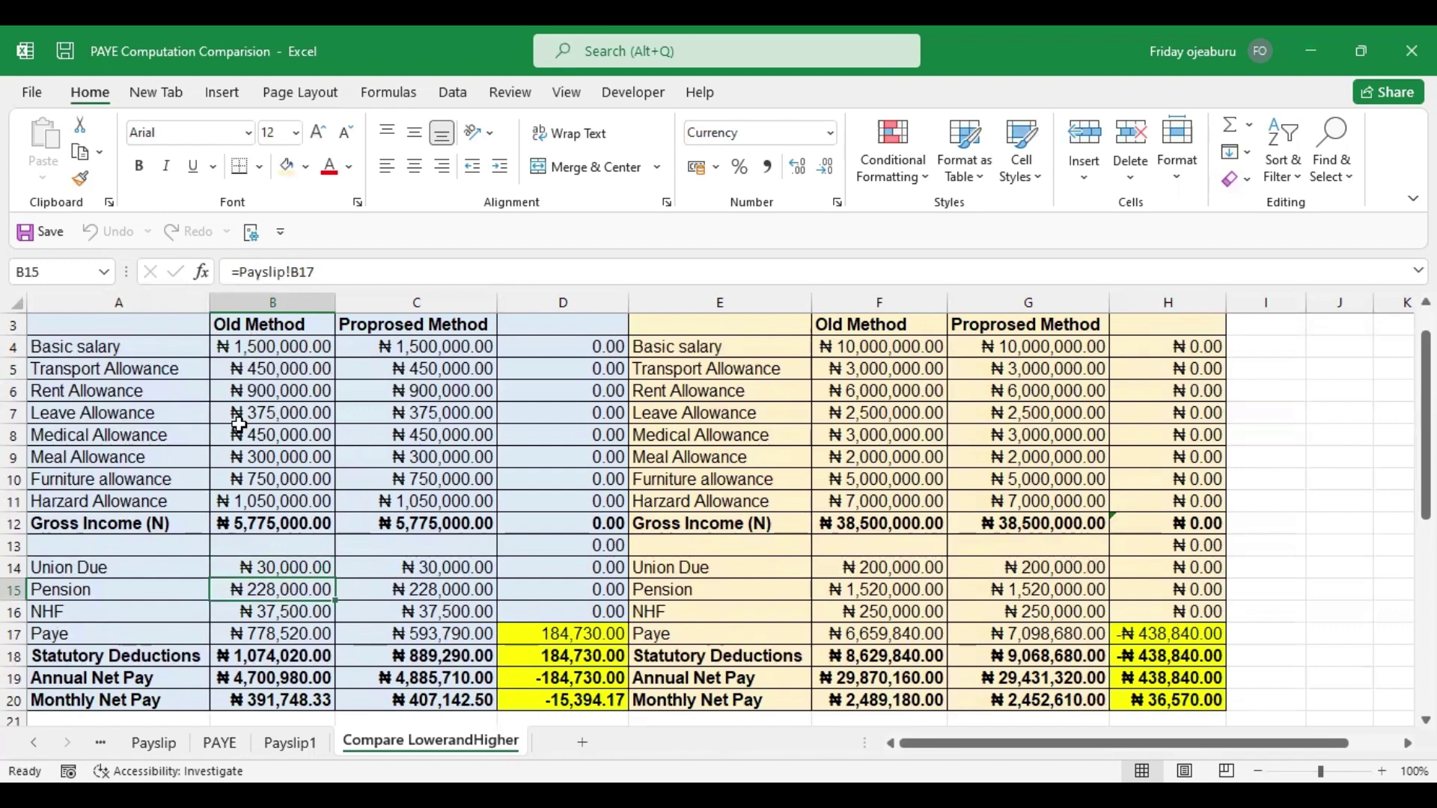
left_click(115, 370)
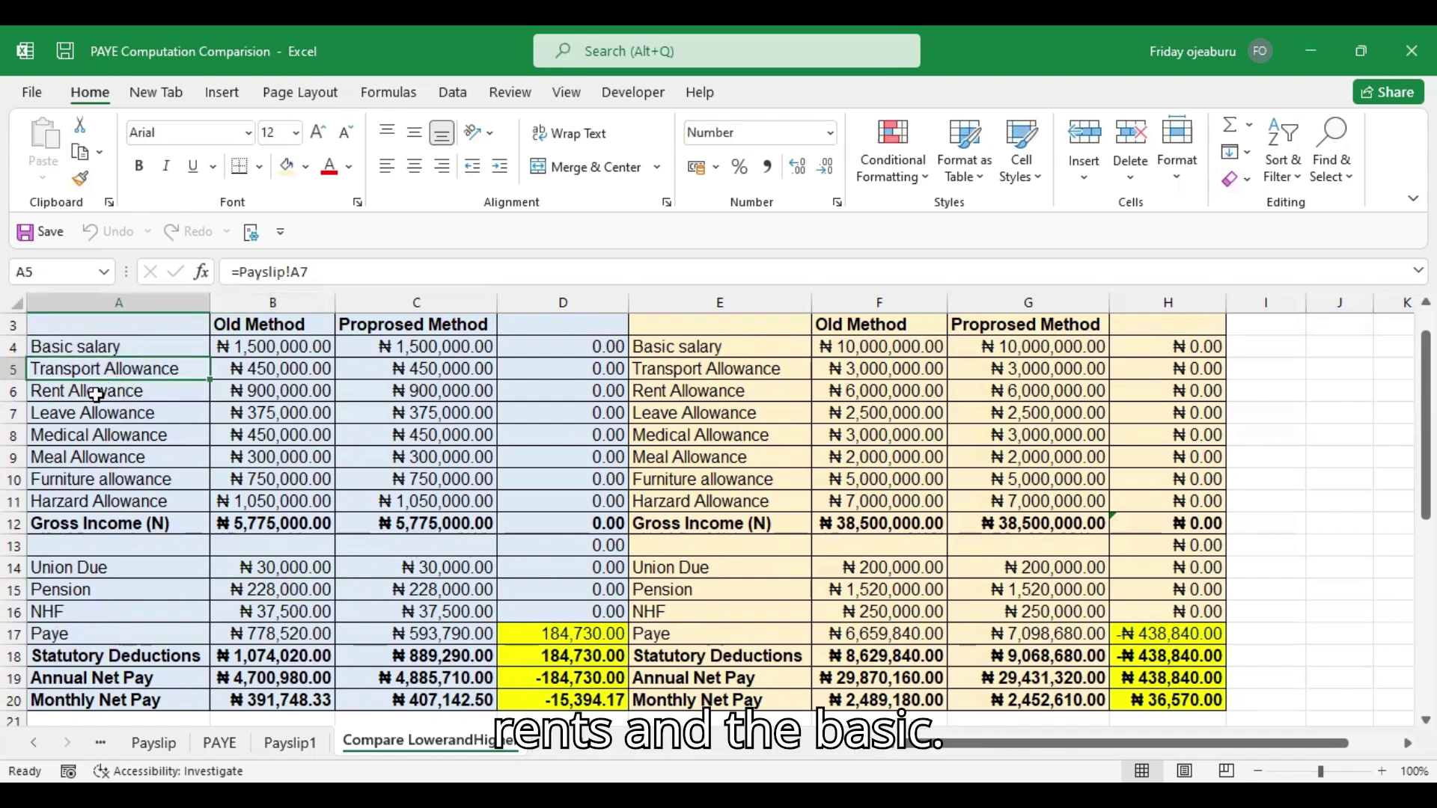
left_click(89, 350)
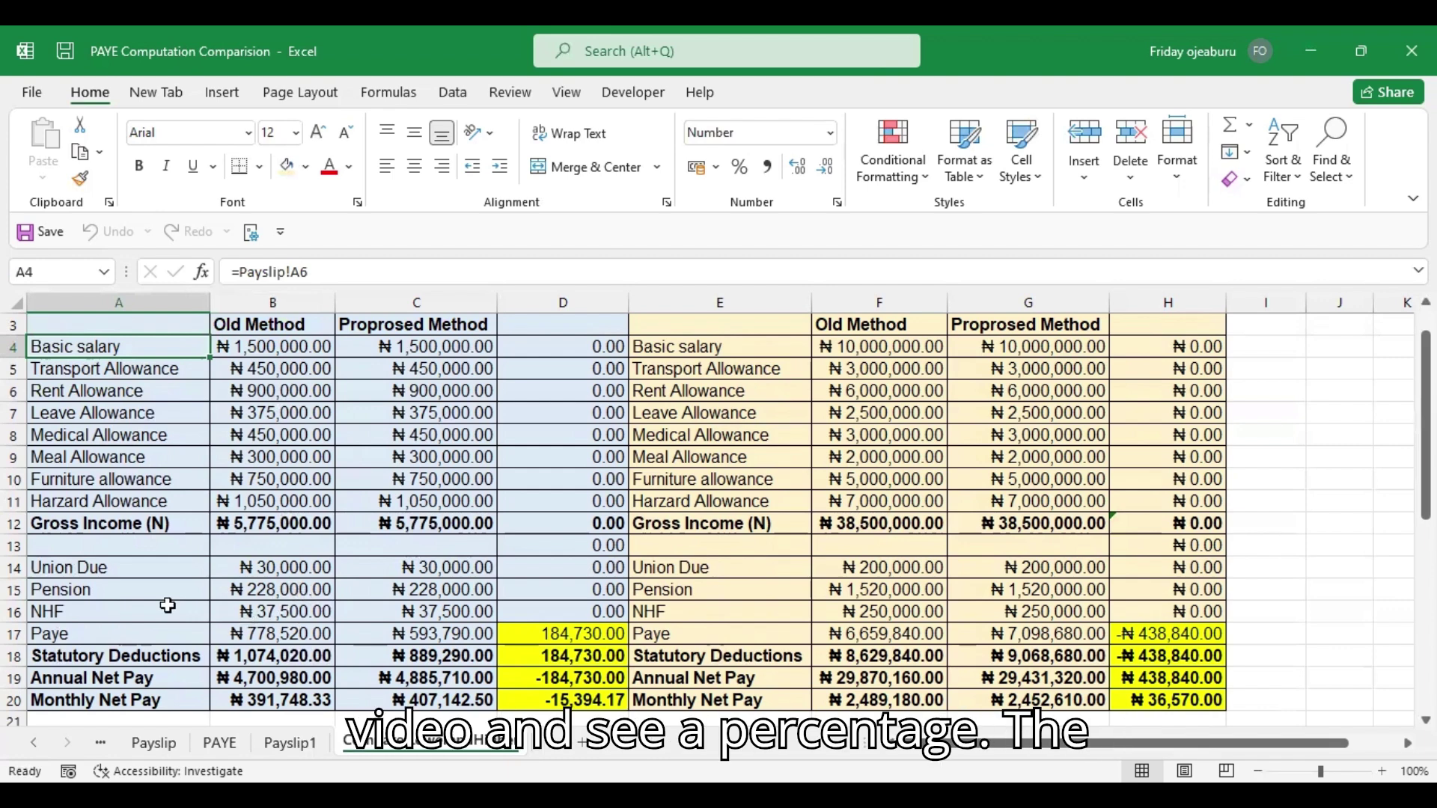
left_click(302, 612)
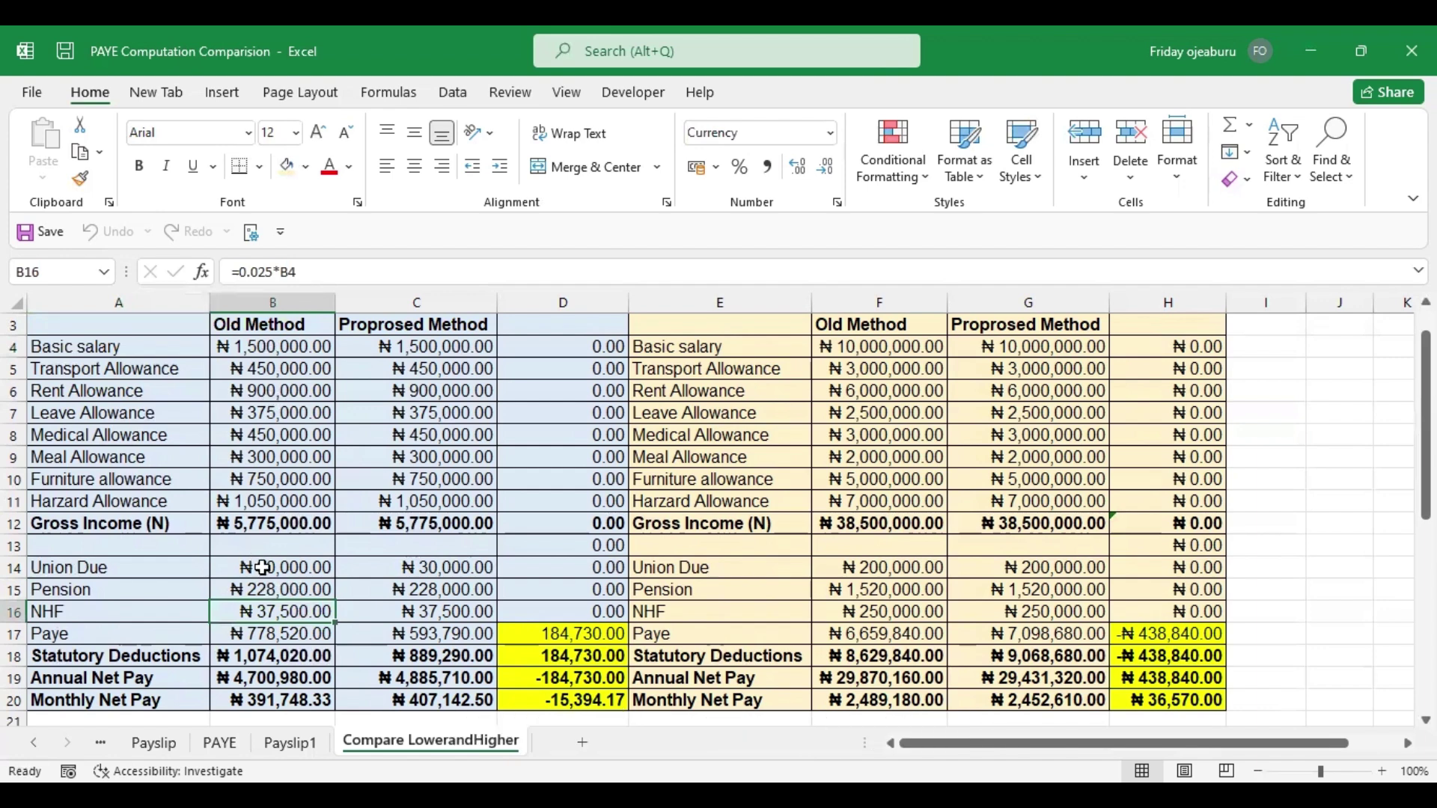
left_click(270, 635)
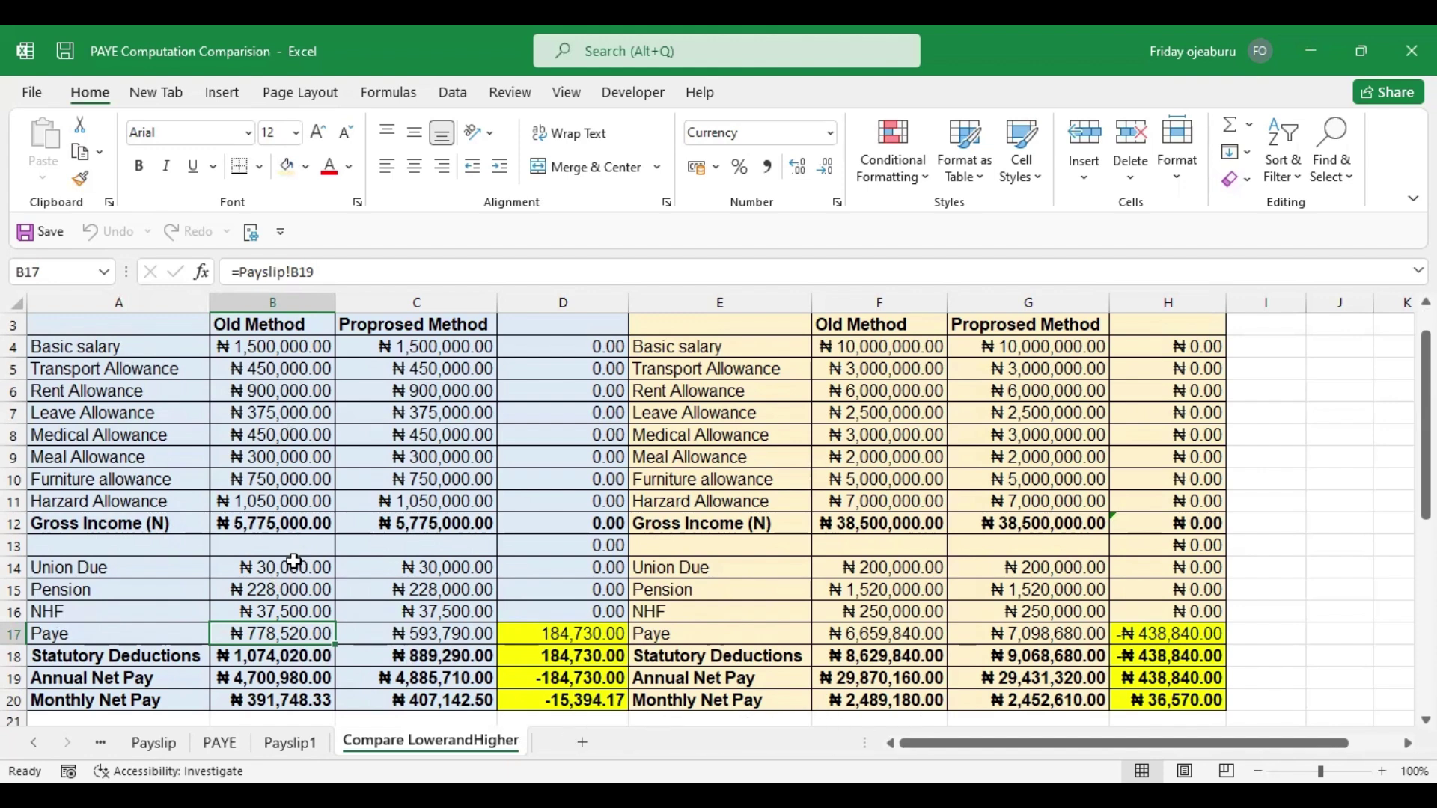
- Compare the lower income earner's total statutory deductions under the old and proposed methods
key("Up")
key("Up")
key("Up")
key("Up")
key("Up")
key("Up")
key("Up")
key("Up")
key("Up")
key("Up")
key("Up")
key("Up")
key("Up")
key("Up")
key("Up")
key("Up")
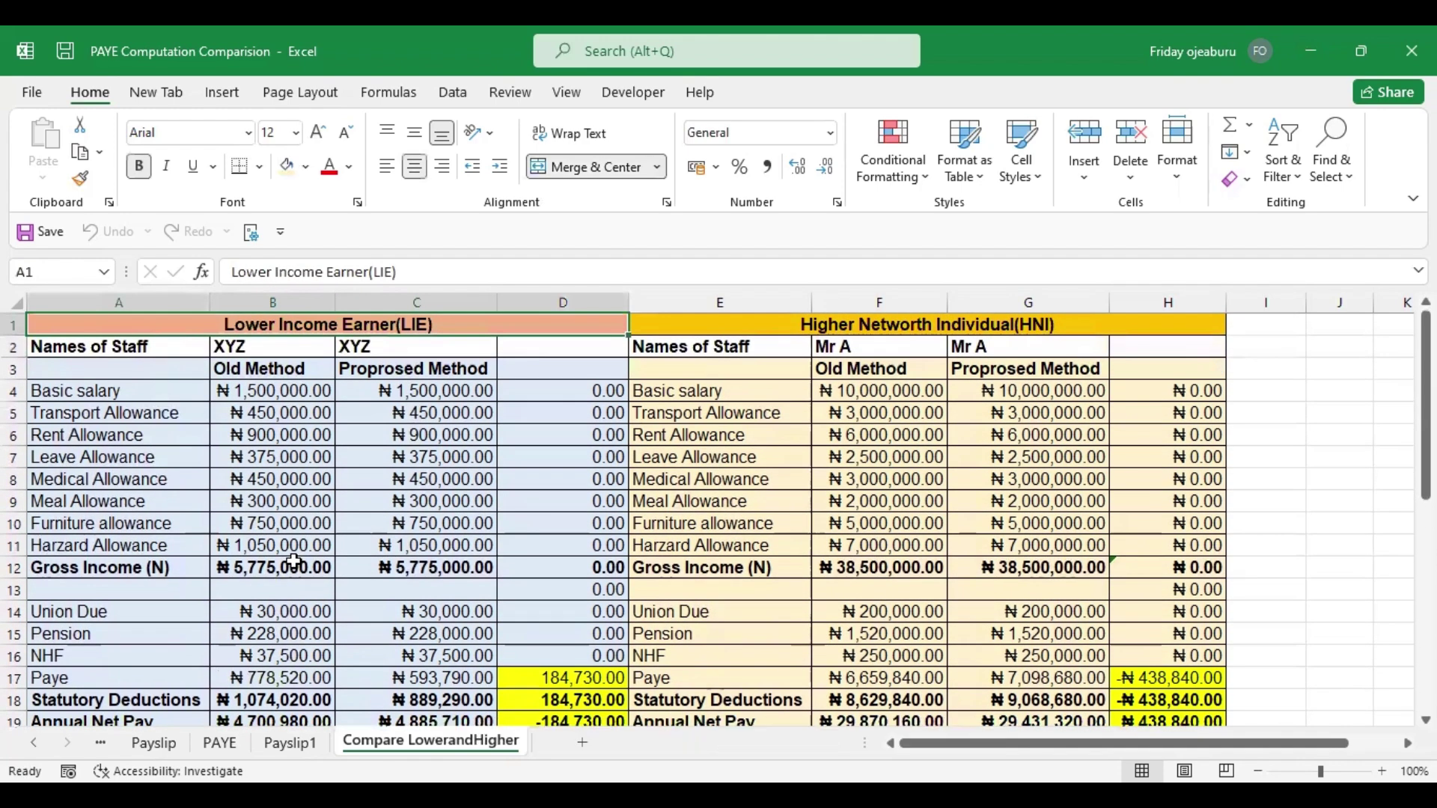
left_click(294, 703)
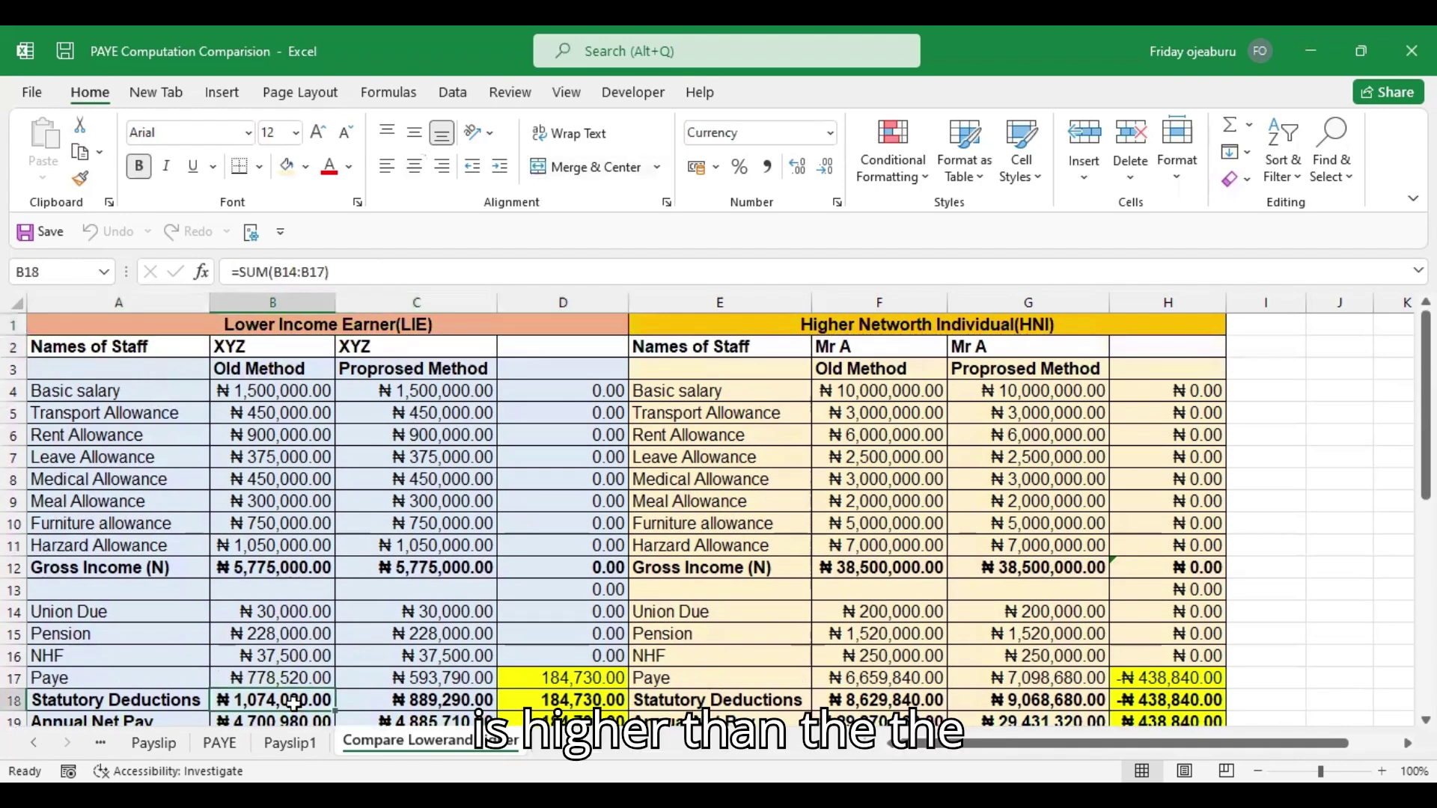
left_click(433, 699)
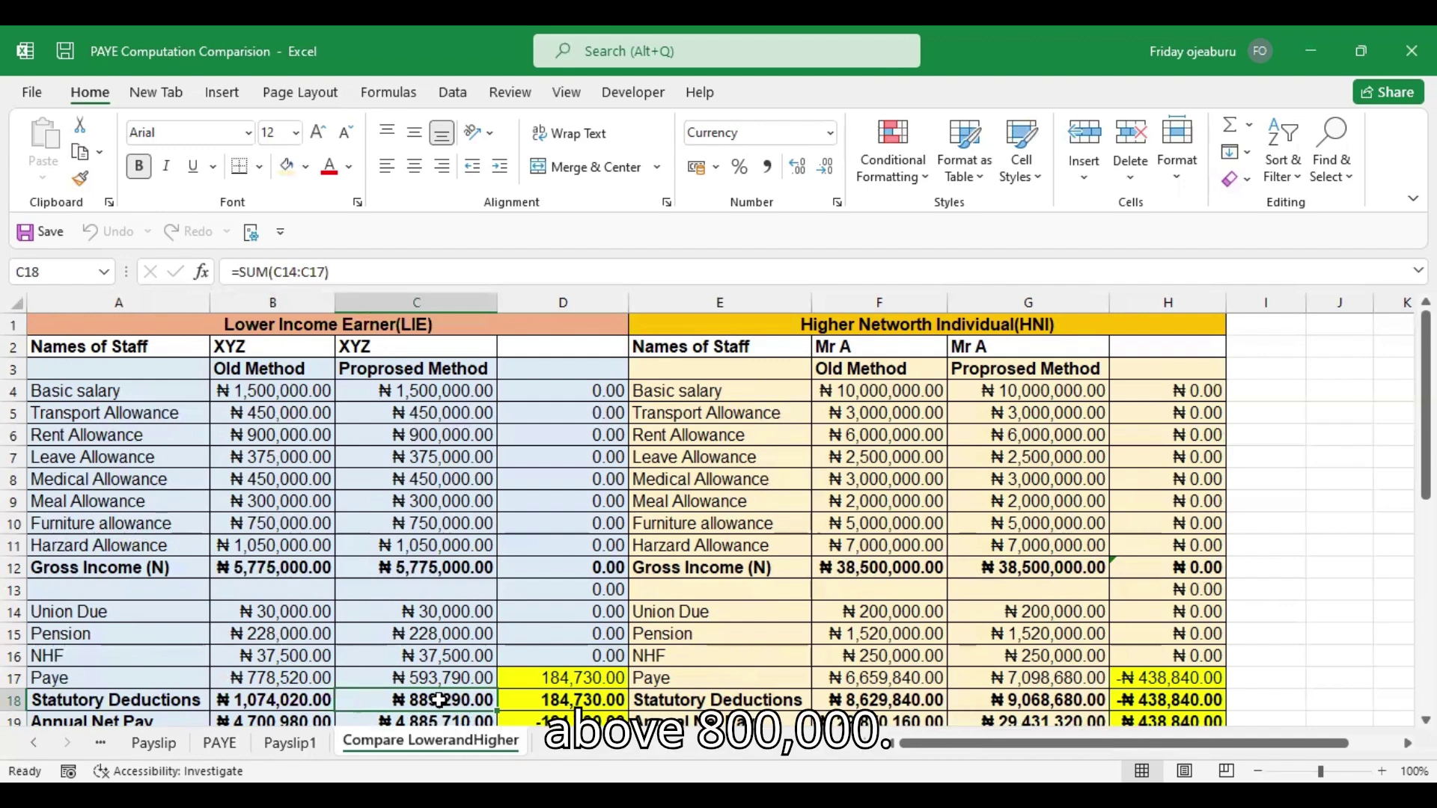
- Check the lower income earner's old-method annual net pay, and compare monthly net pay and its difference between both methods
key("Down")
key("Down")
key("Down")
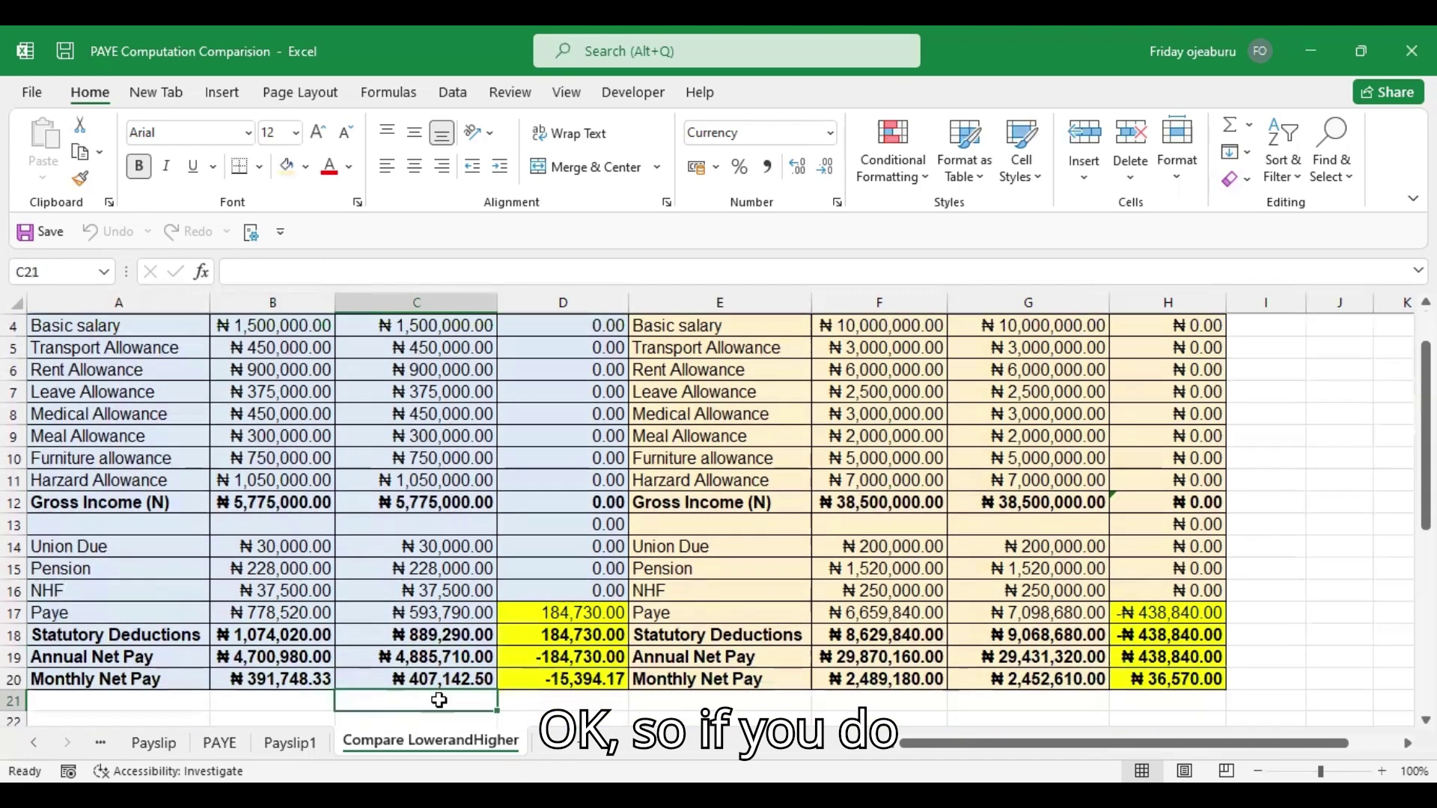
left_click(276, 657)
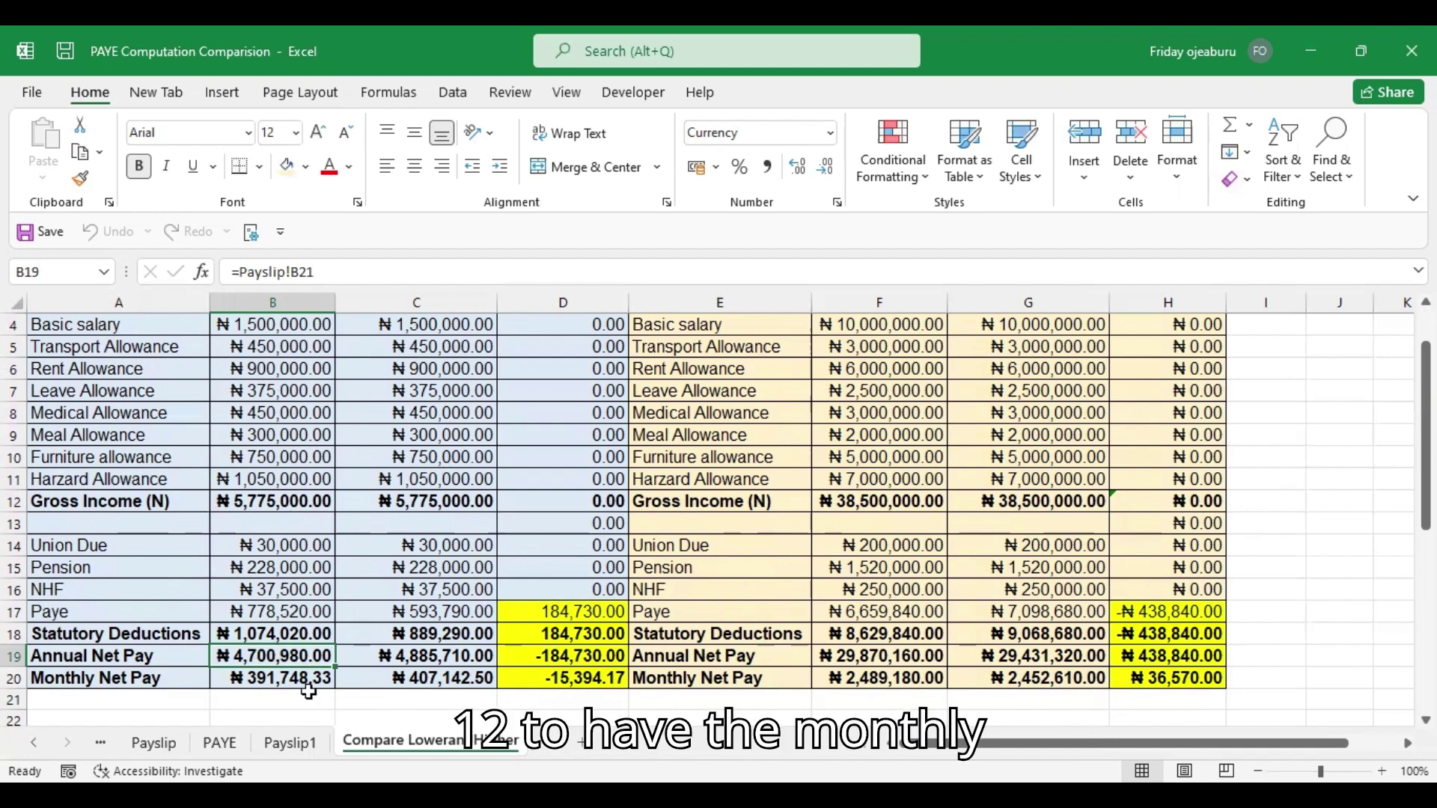
left_click(286, 676)
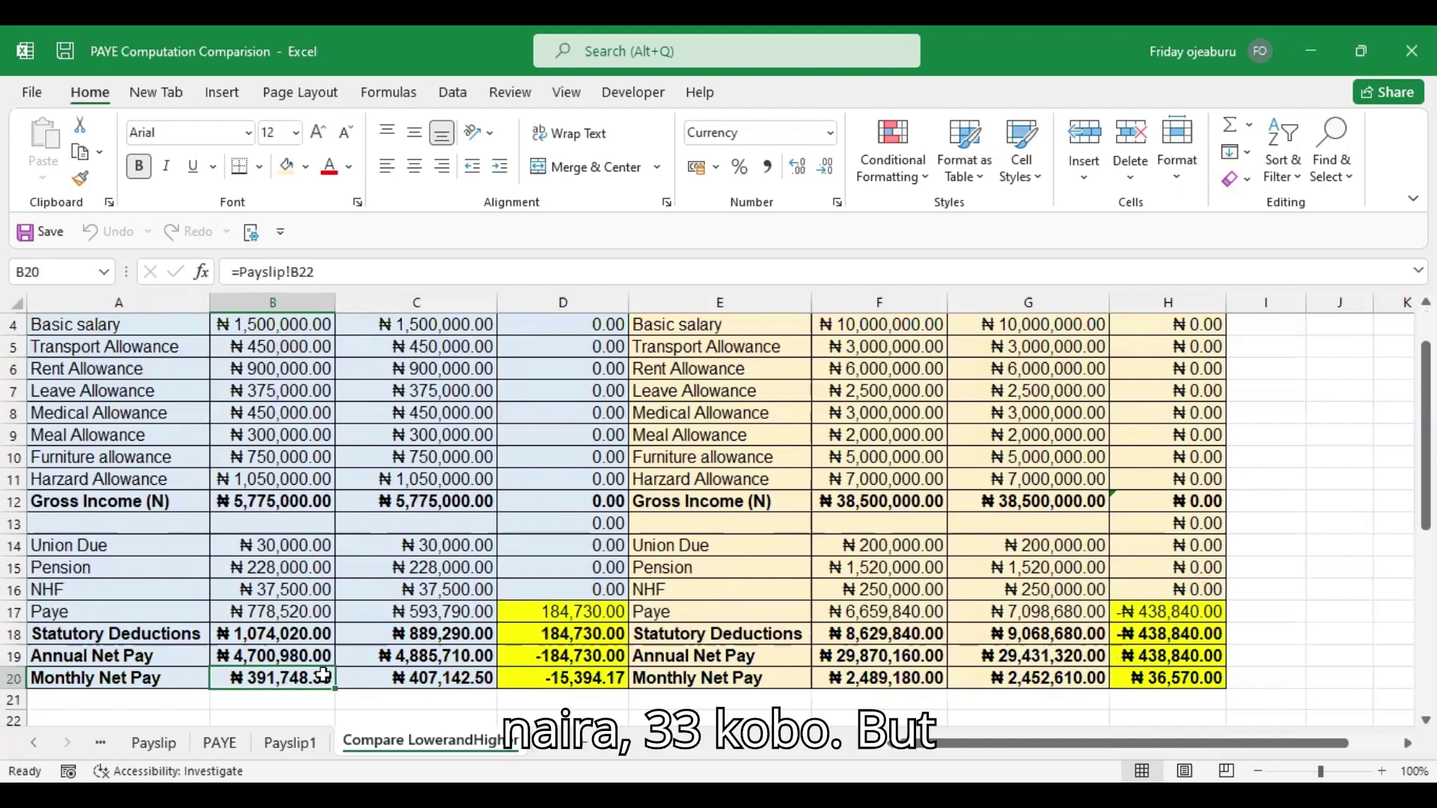
left_click(421, 676)
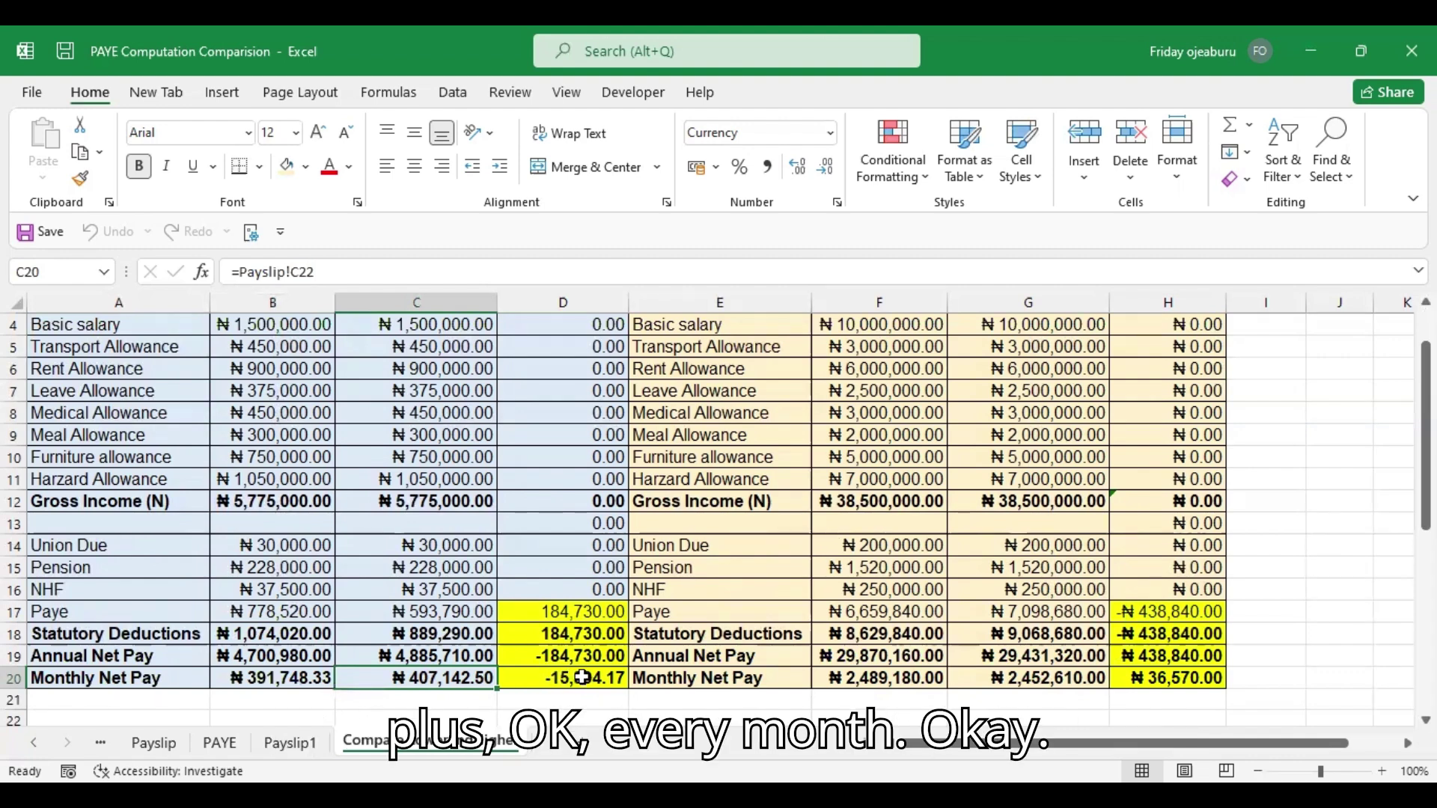
left_click(580, 678)
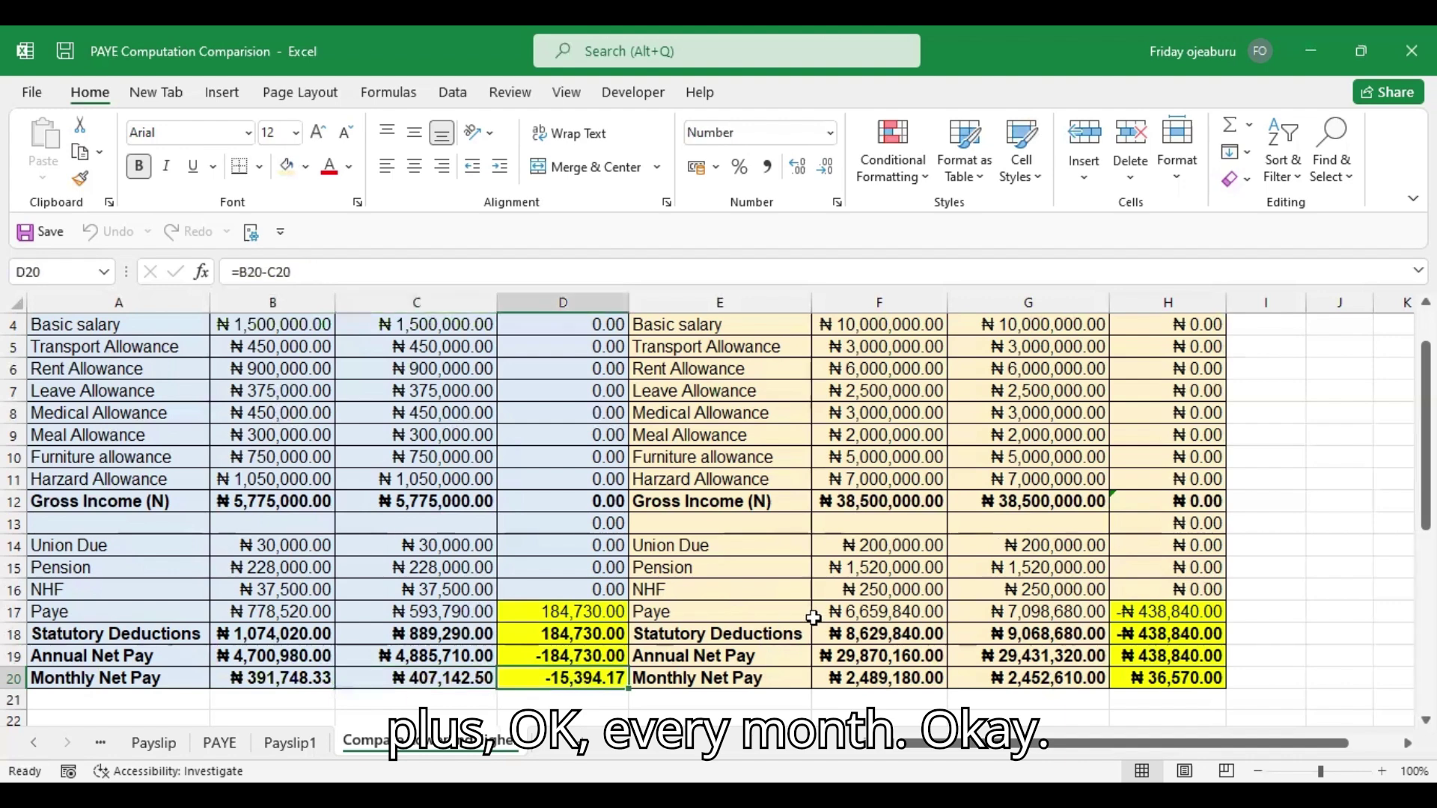
- Examine the high-net-worth individual's proposed-method figures between the allowances and PAYE
left_click(1096, 603)
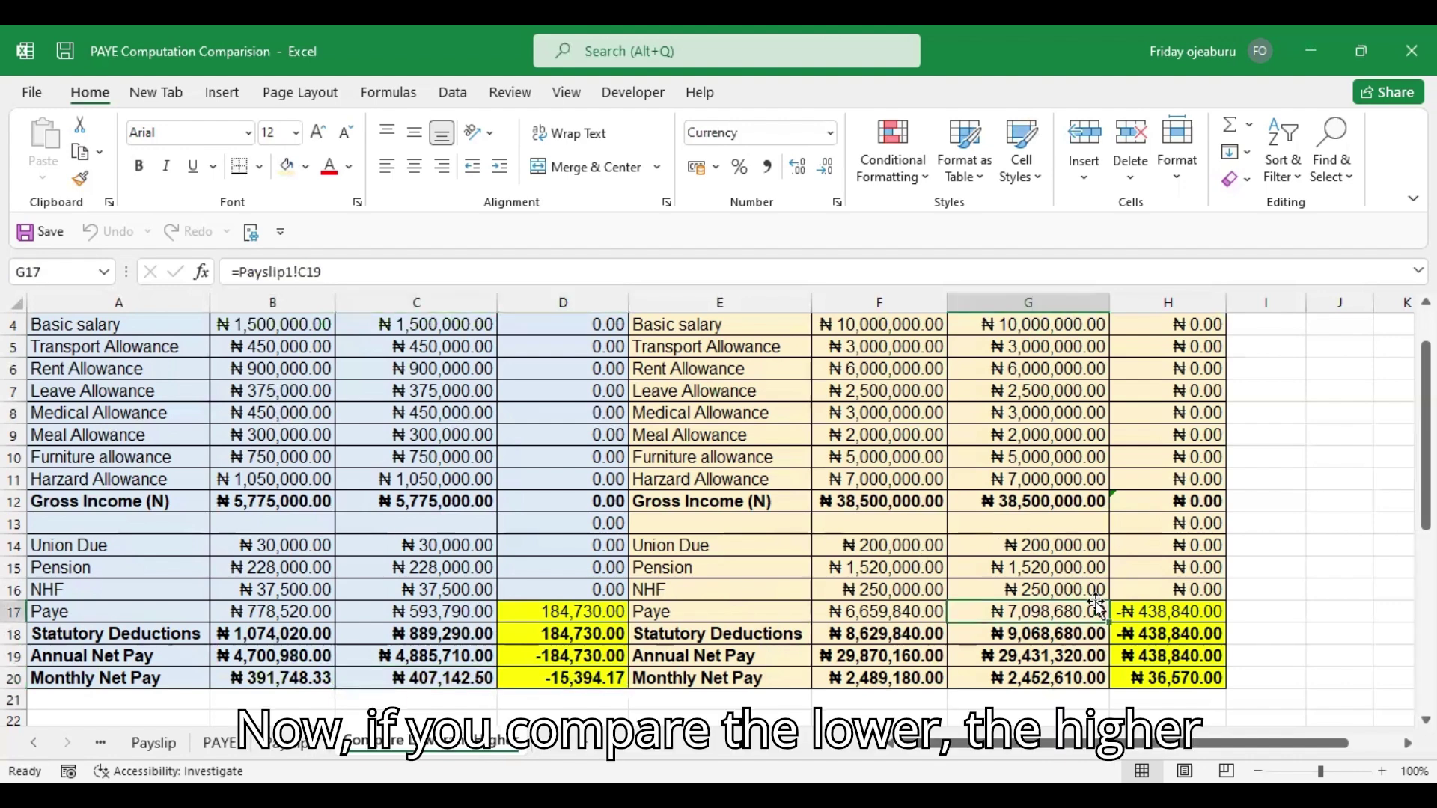
key("Up")
key("Up")
key("Up")
key("Up")
key("Up")
key("Up")
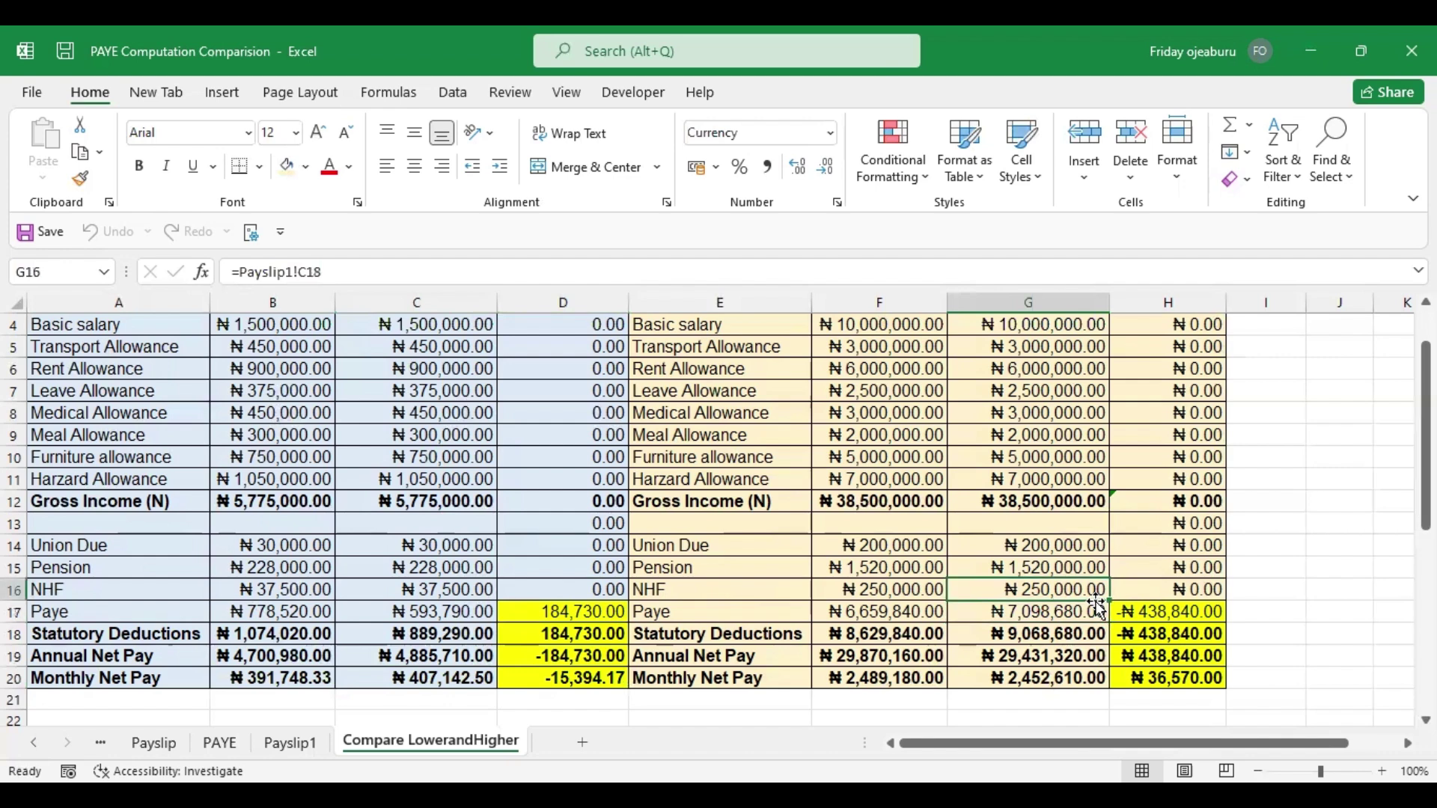
key("Up")
key("Up")
key("Up")
key("Up")
key("Down")
key("Down")
key("Down")
key("Down")
key("Down")
key("Down")
key("Down")
key("Down")
key("Down")
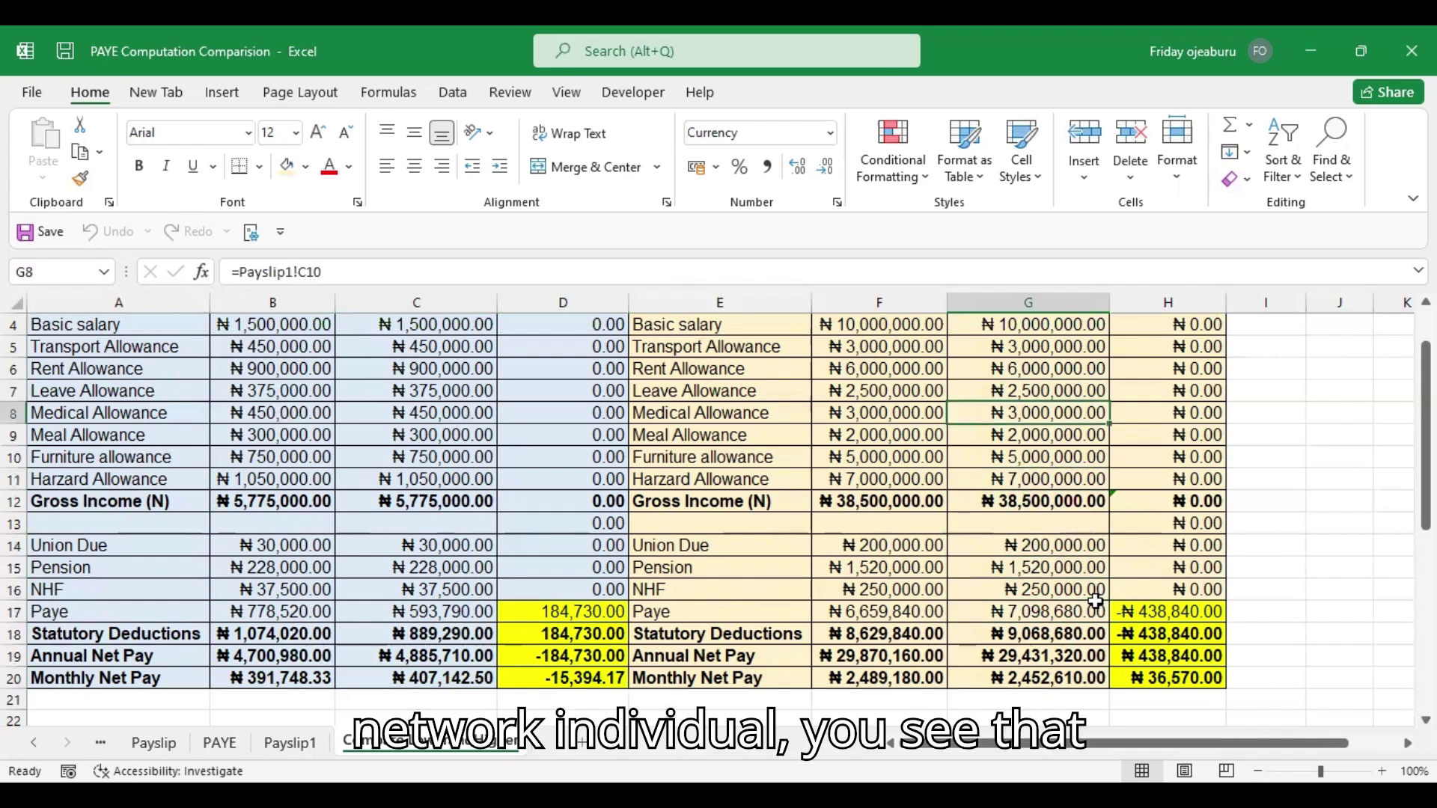
key("Down")
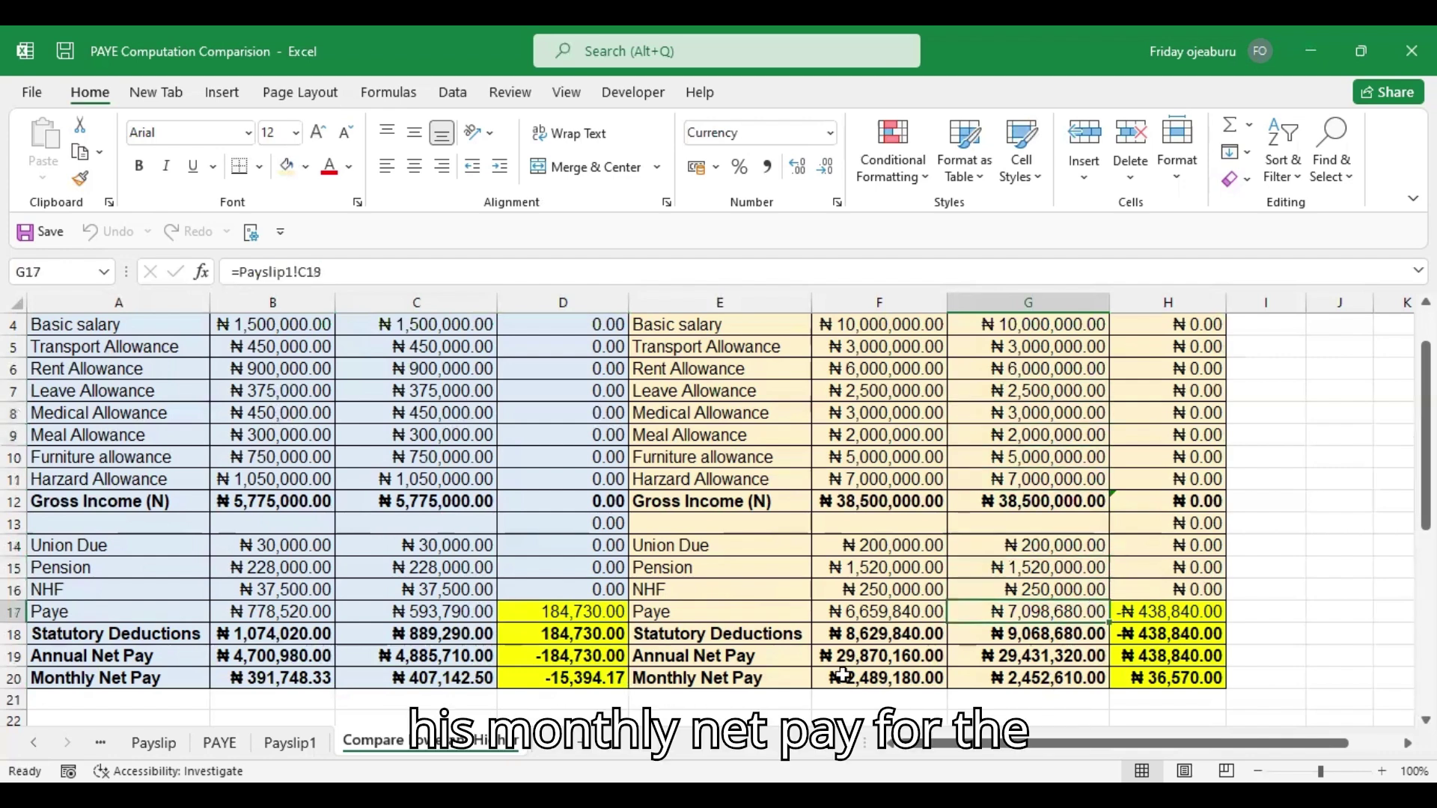
- Compare the high-net-worth individual's monthly net pay under the old and proposed methods, and check how the difference is calculated
left_click(884, 676)
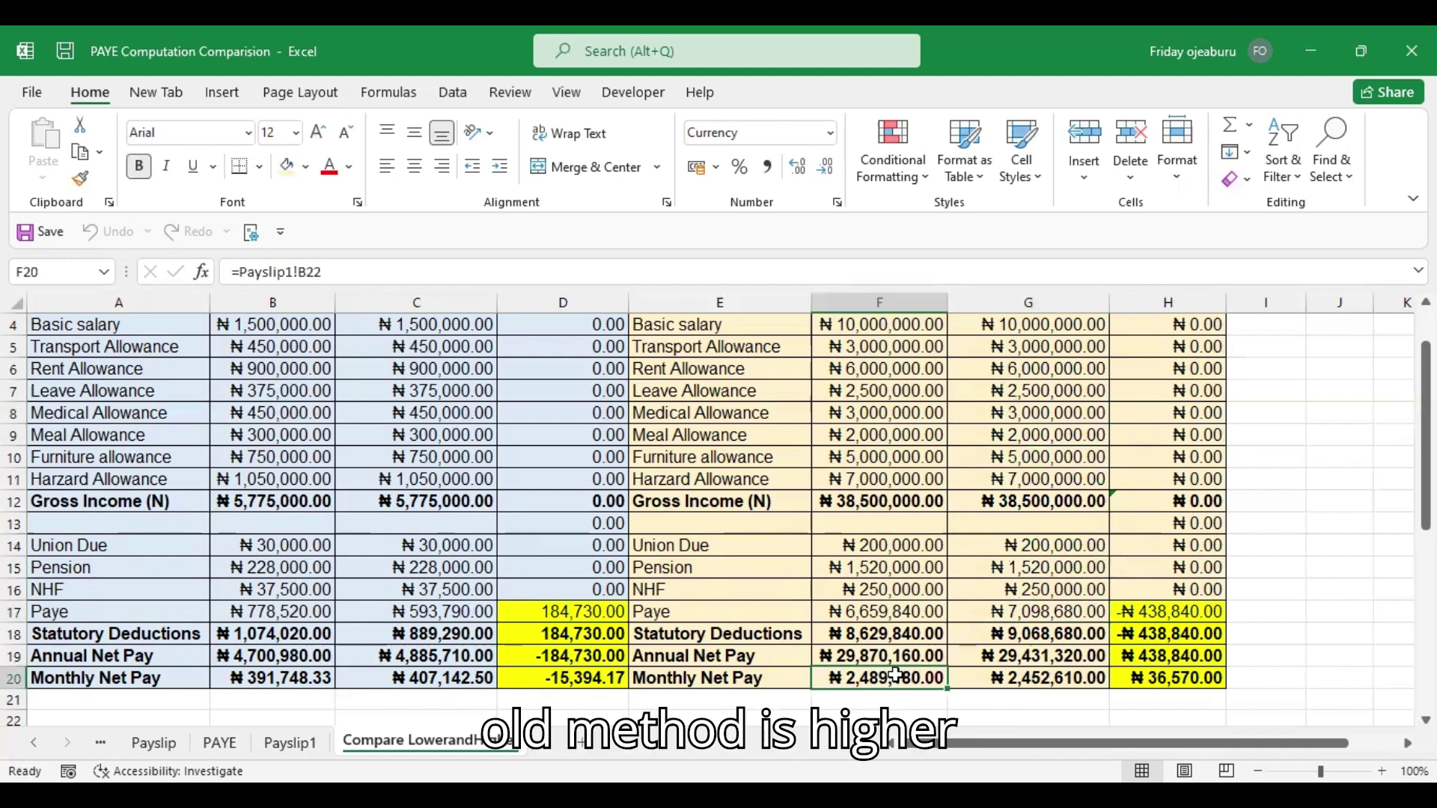
left_click(1068, 676)
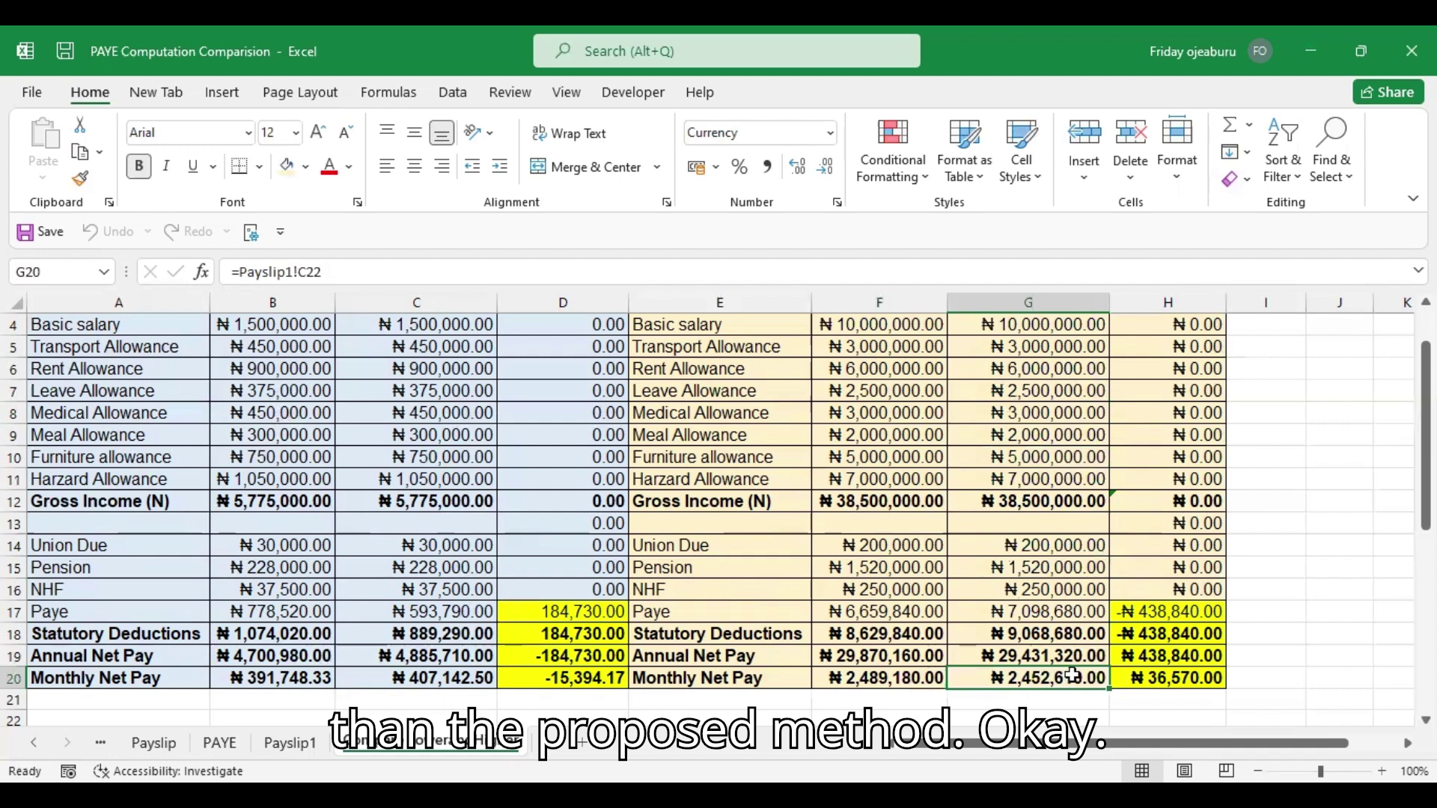
left_click(1169, 678)
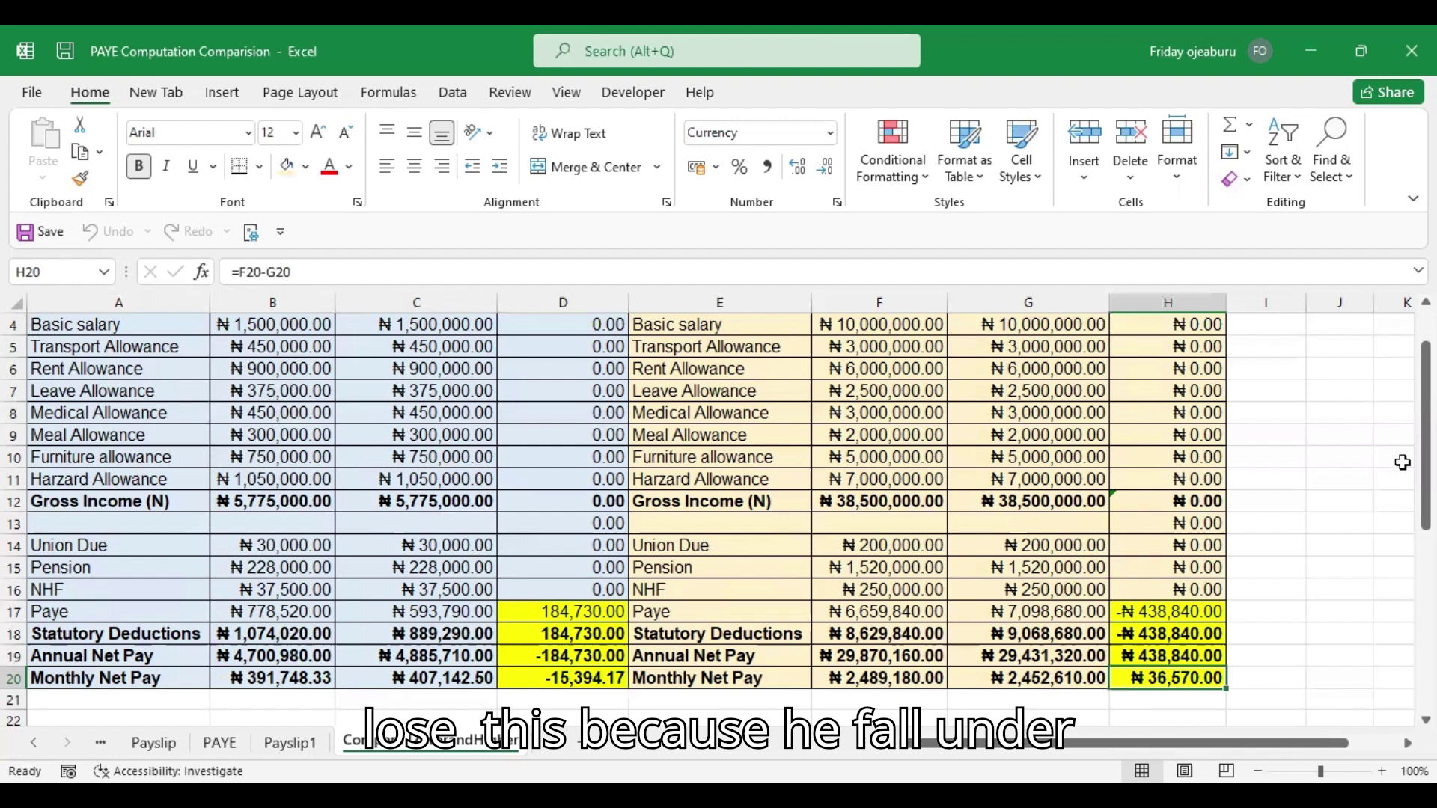
scroll(1265, 441, "up", 1)
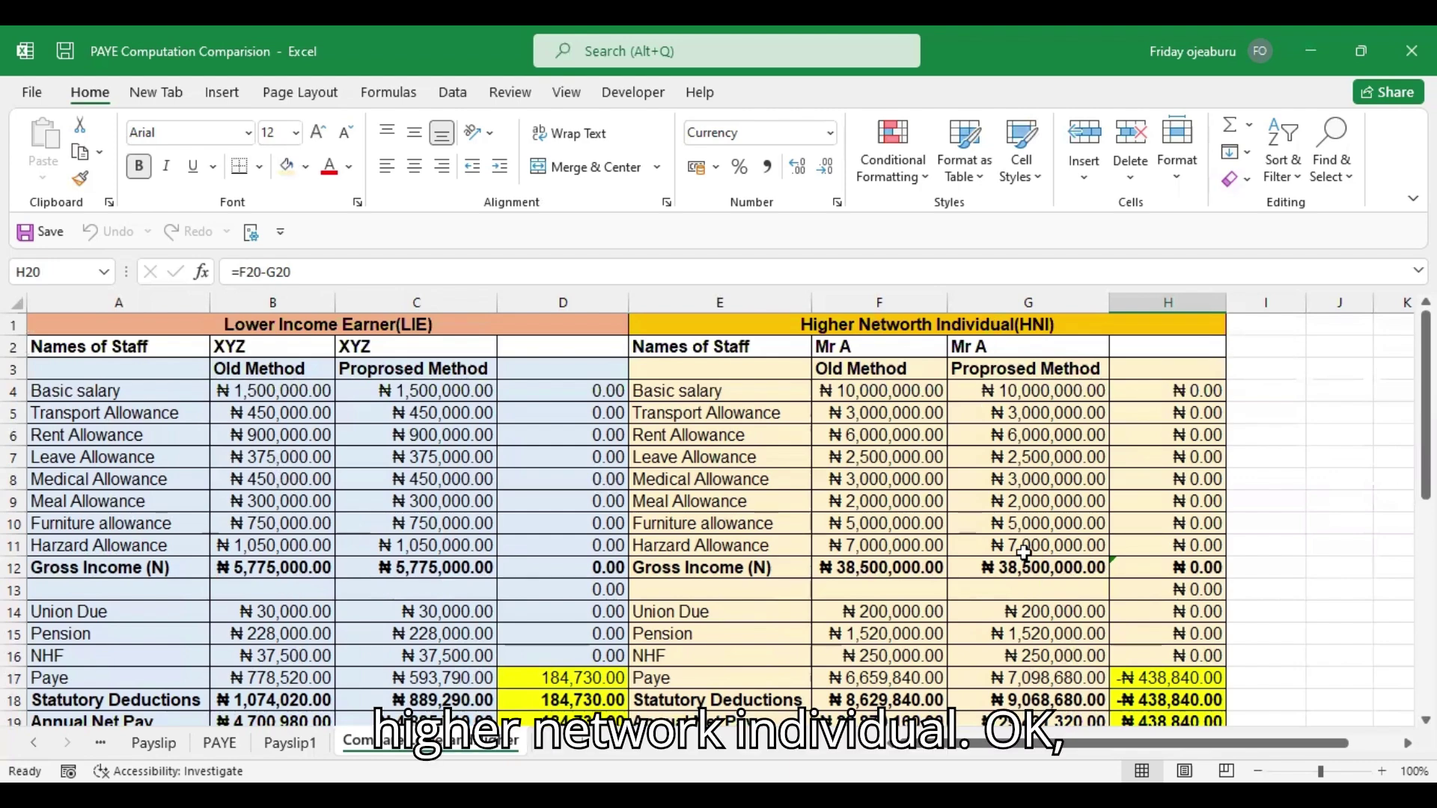
- Review the high-net-worth individual's proposed-method deductions and net pay, along with the old-method total and the statutory deductions row
left_click(964, 637)
key("Down")
key("Down")
key("Down")
key("Down")
key("Down")
key("Down")
key("Down")
key("Down")
key("Down")
key("Down")
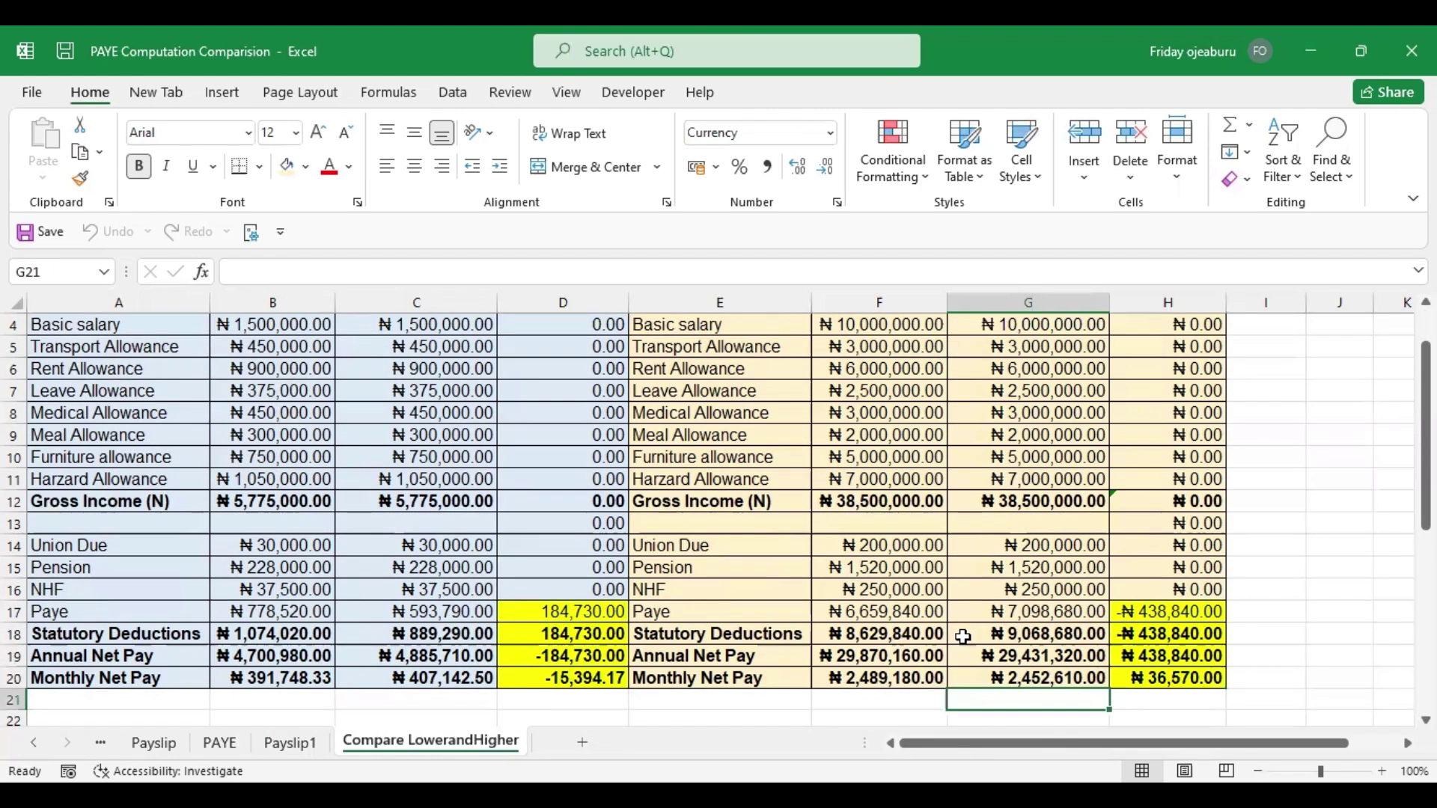
key("Up")
key("Up")
key("Up")
key("Up")
key("Up")
key("Up")
key("Up")
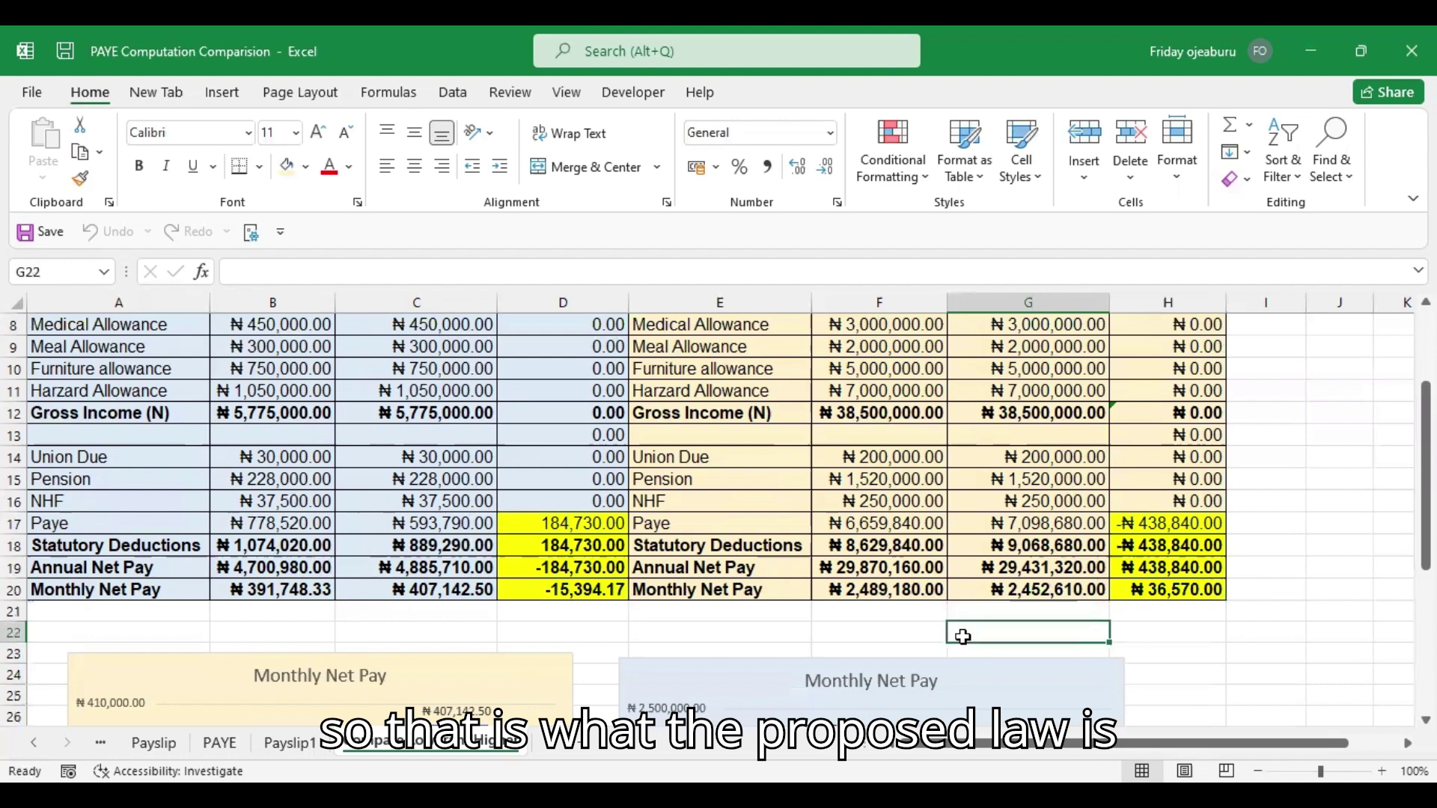
key("Left")
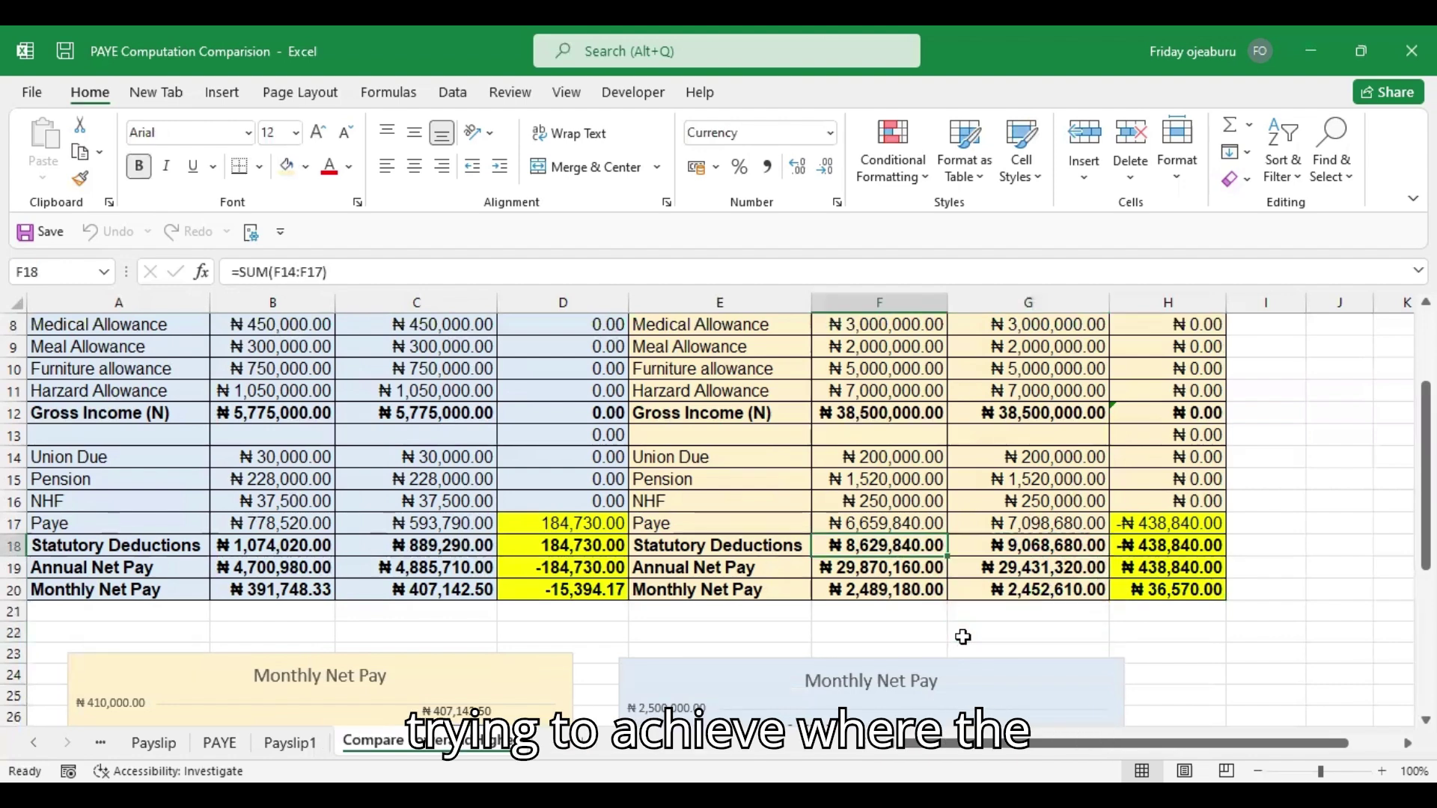
key("Home")
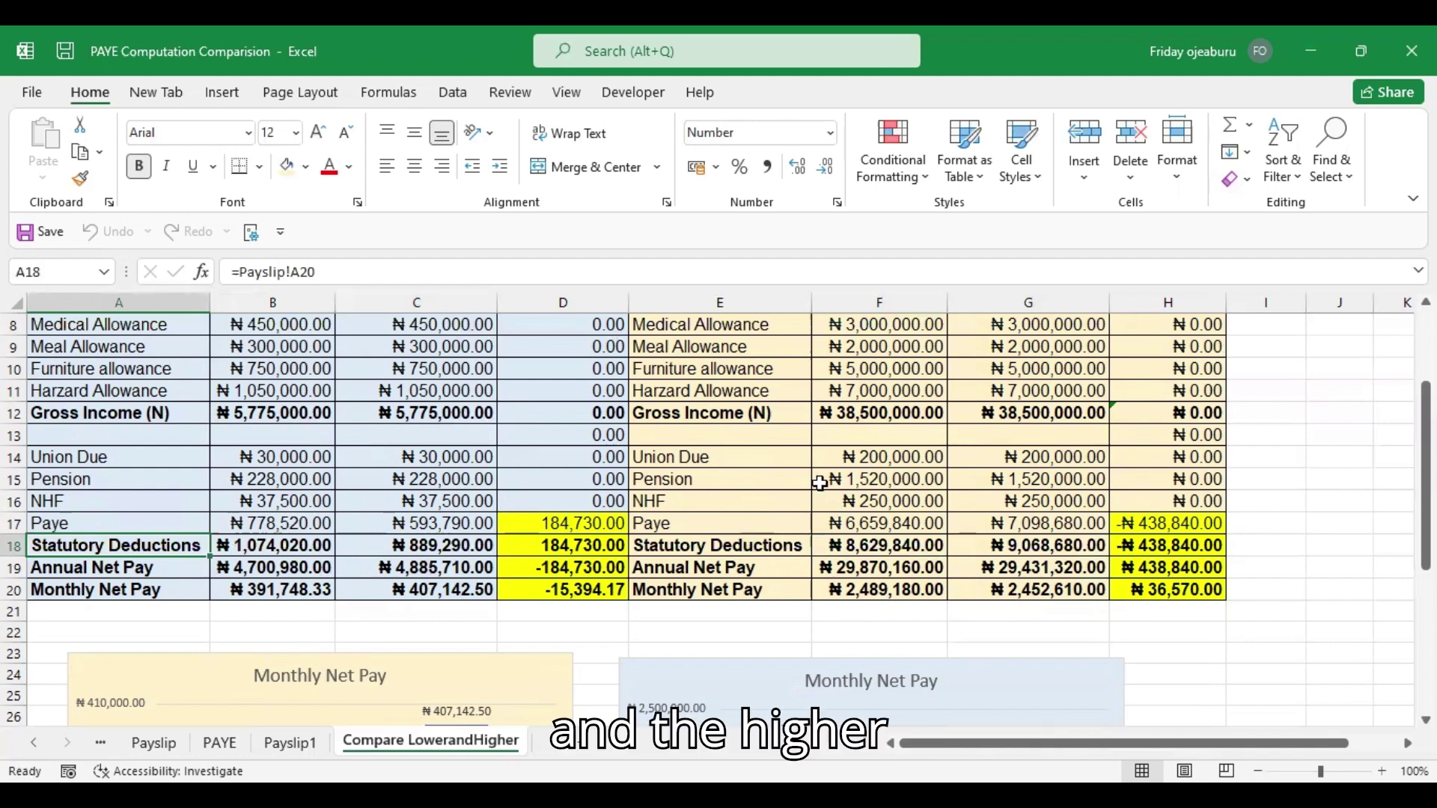
- Review the high-net-worth individual's old-method PAYE and the deduction and net pay rows beneath it
scroll(1281, 423, "up", 3)
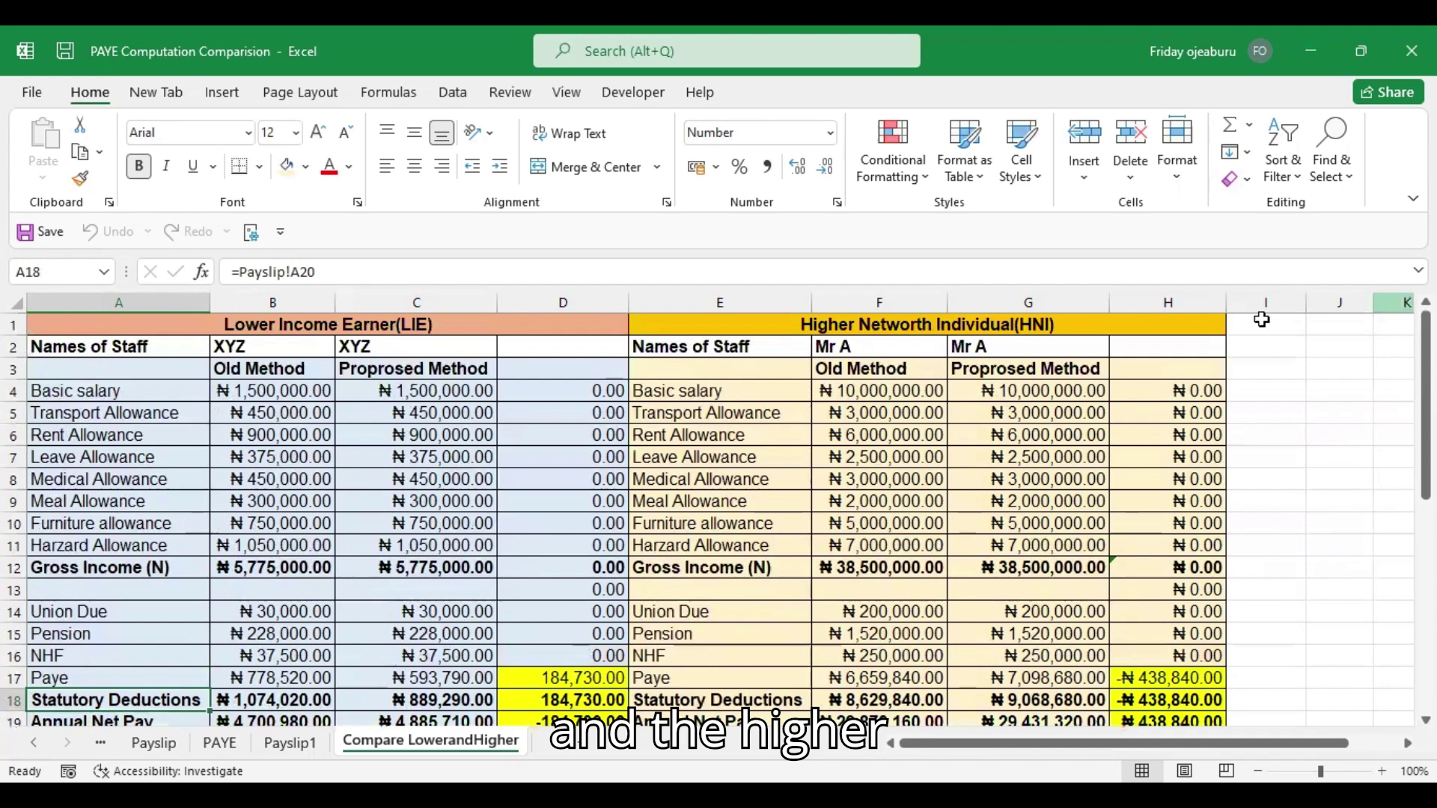
left_click(889, 648)
key("Down")
key("Down")
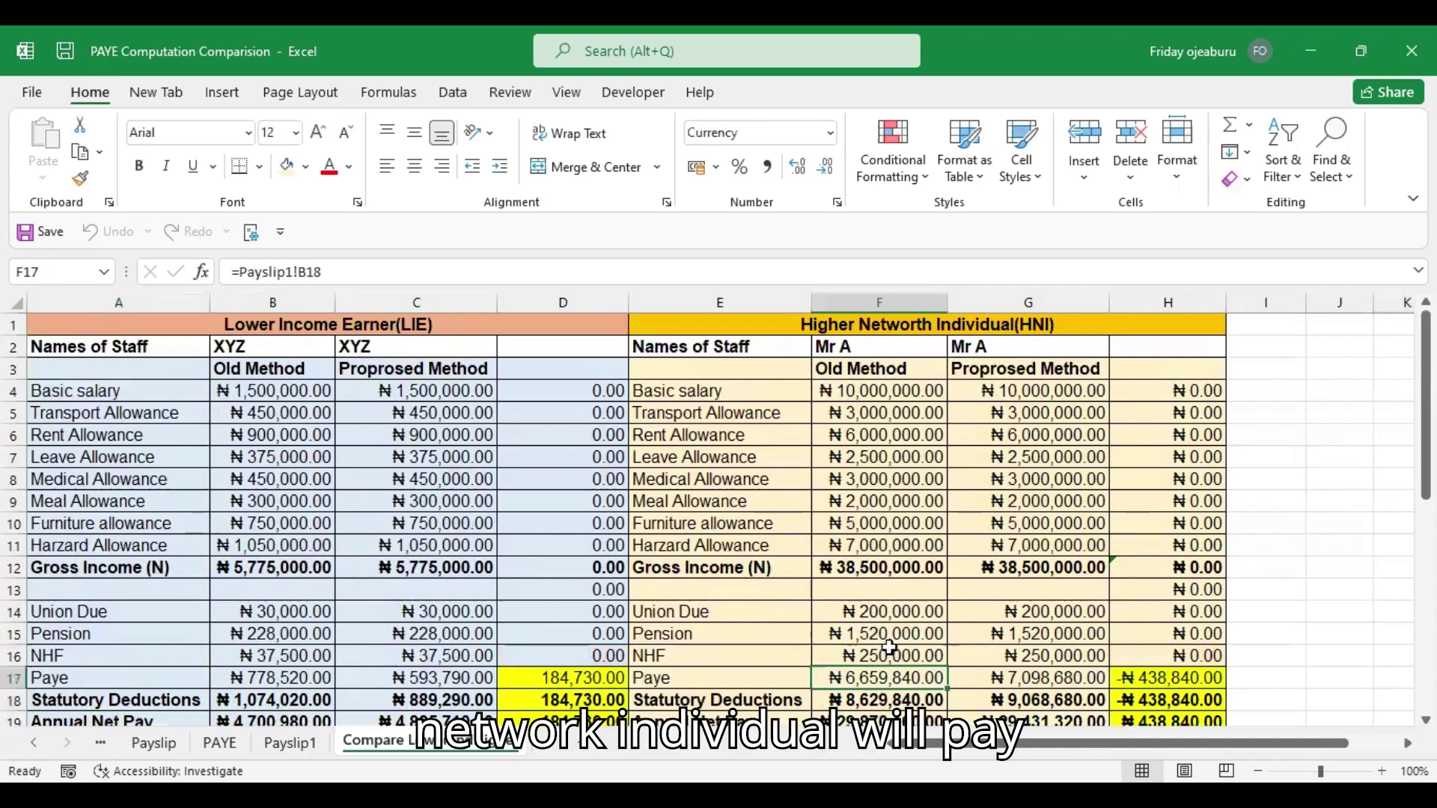
key("Down")
key("Down")
key("Down")
key("Down")
key("Down")
key("Down")
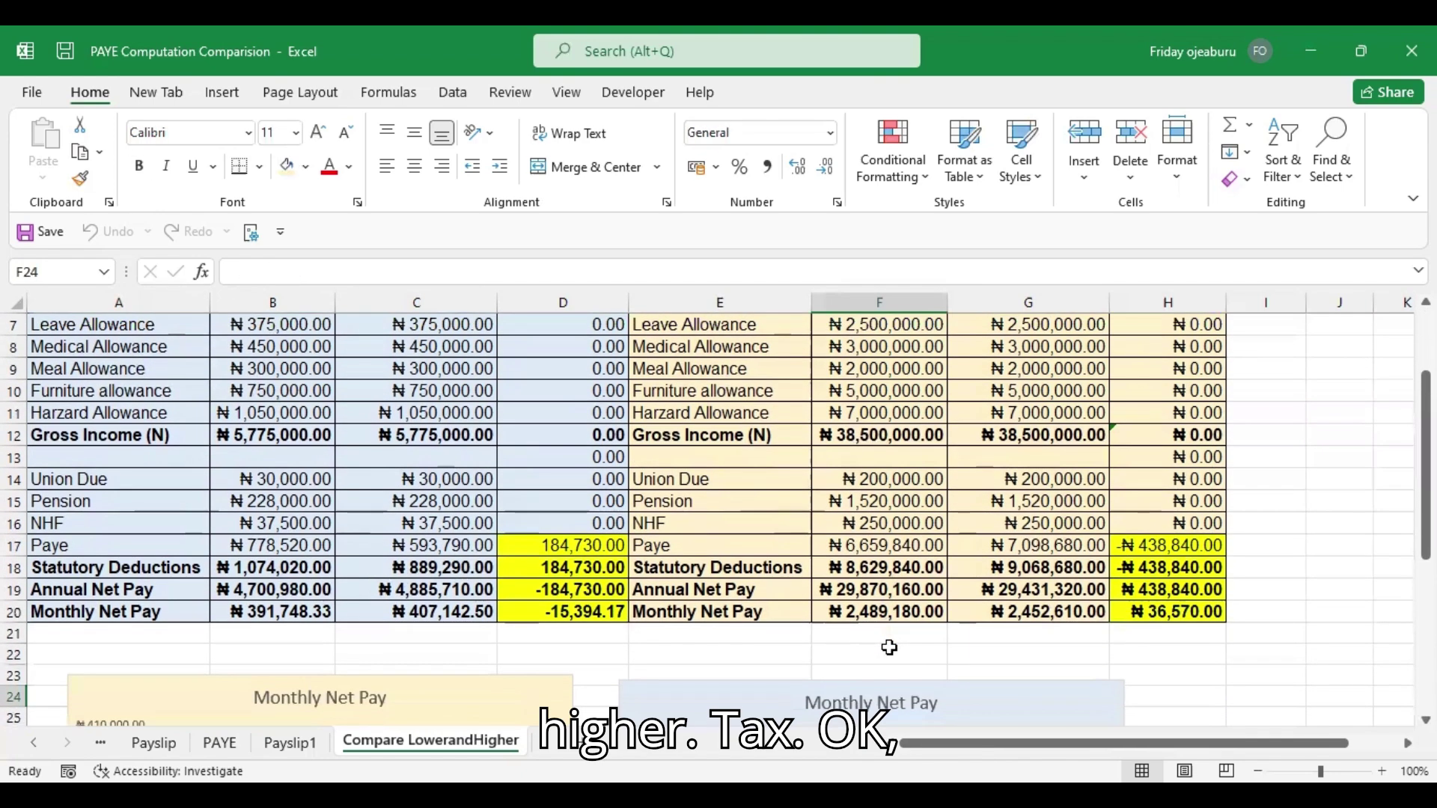
- Check the high-net-worth individual's proposed monthly net pay, and compare the proposed-method PAYE of both earners
left_click(1057, 613)
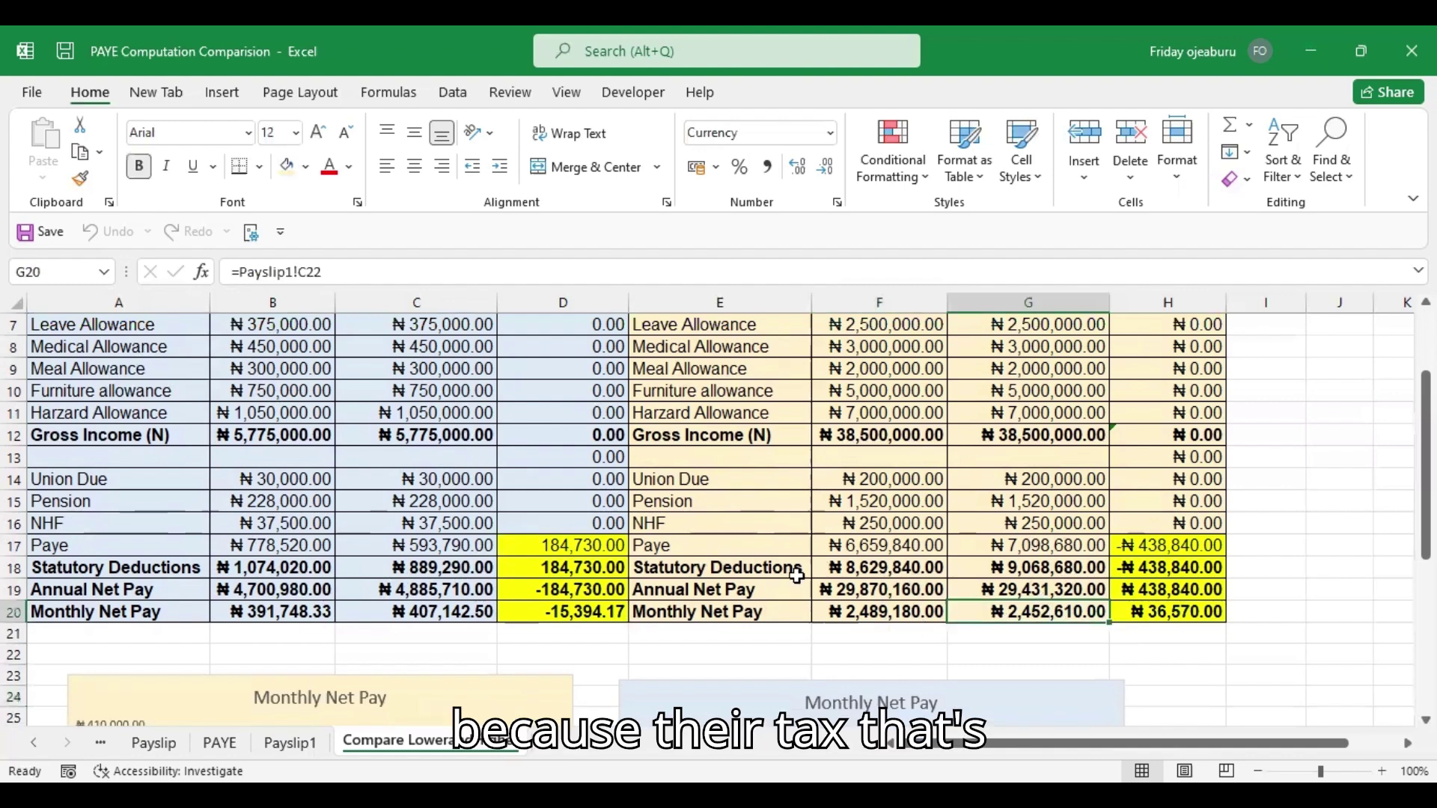
left_click(784, 548)
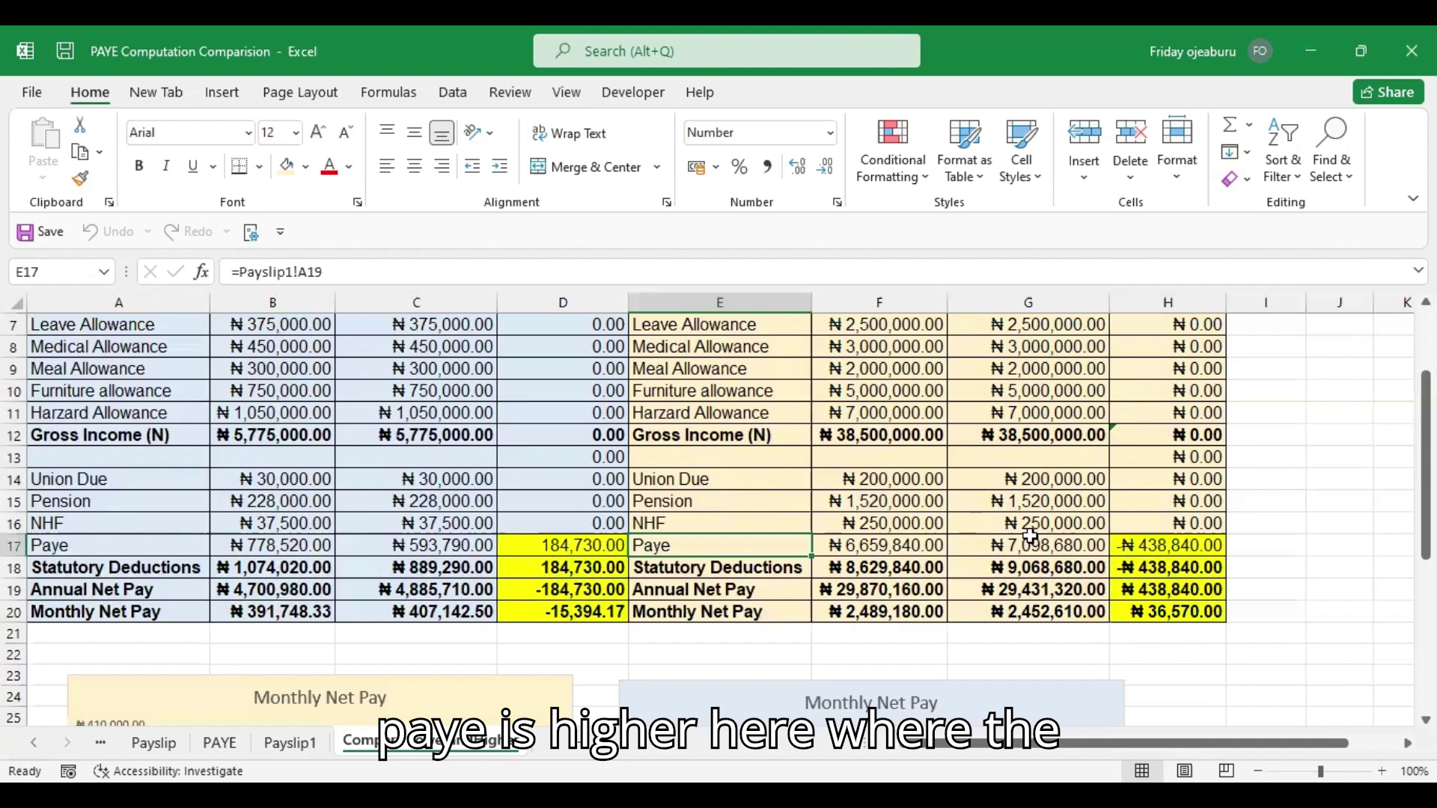
left_click(1068, 539)
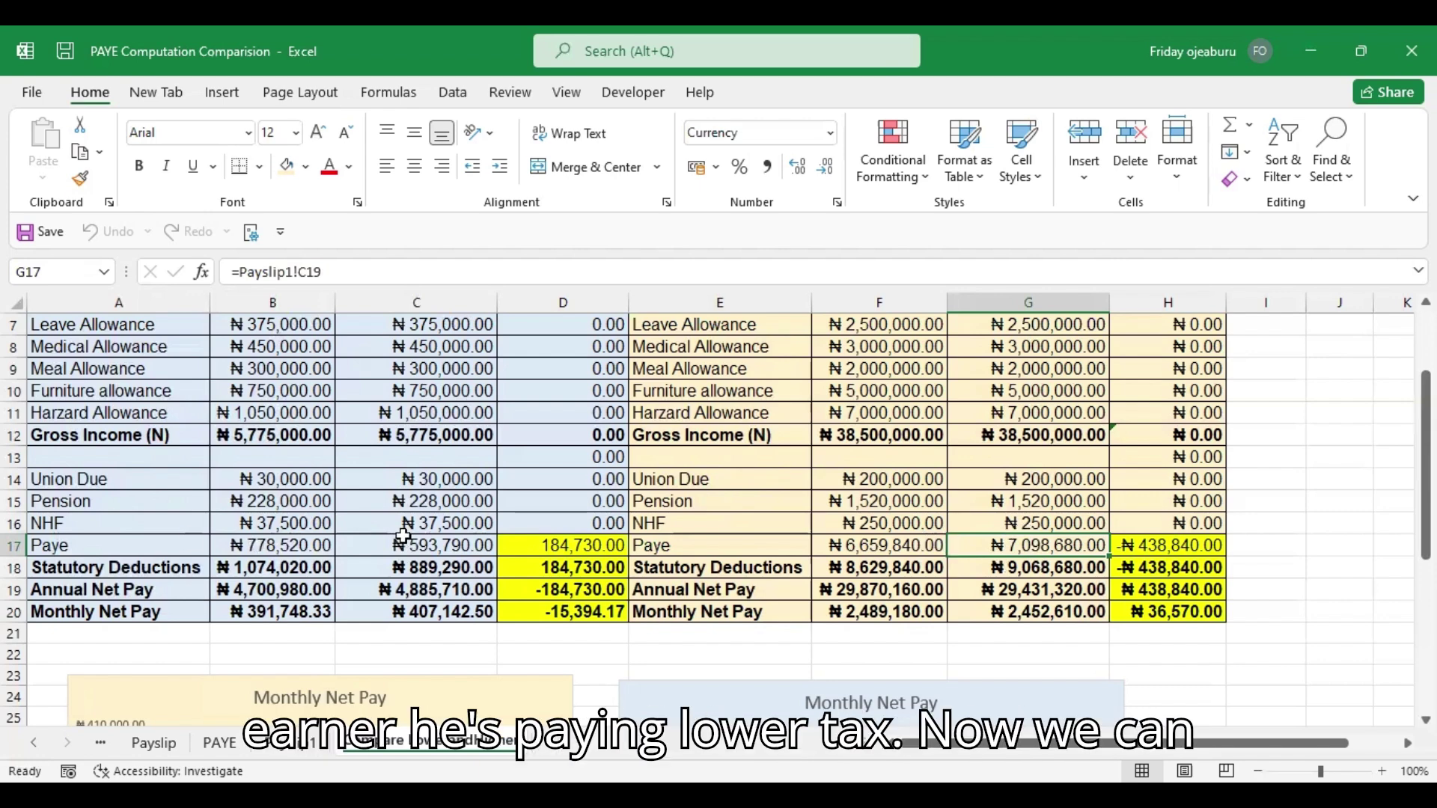
left_click(427, 547)
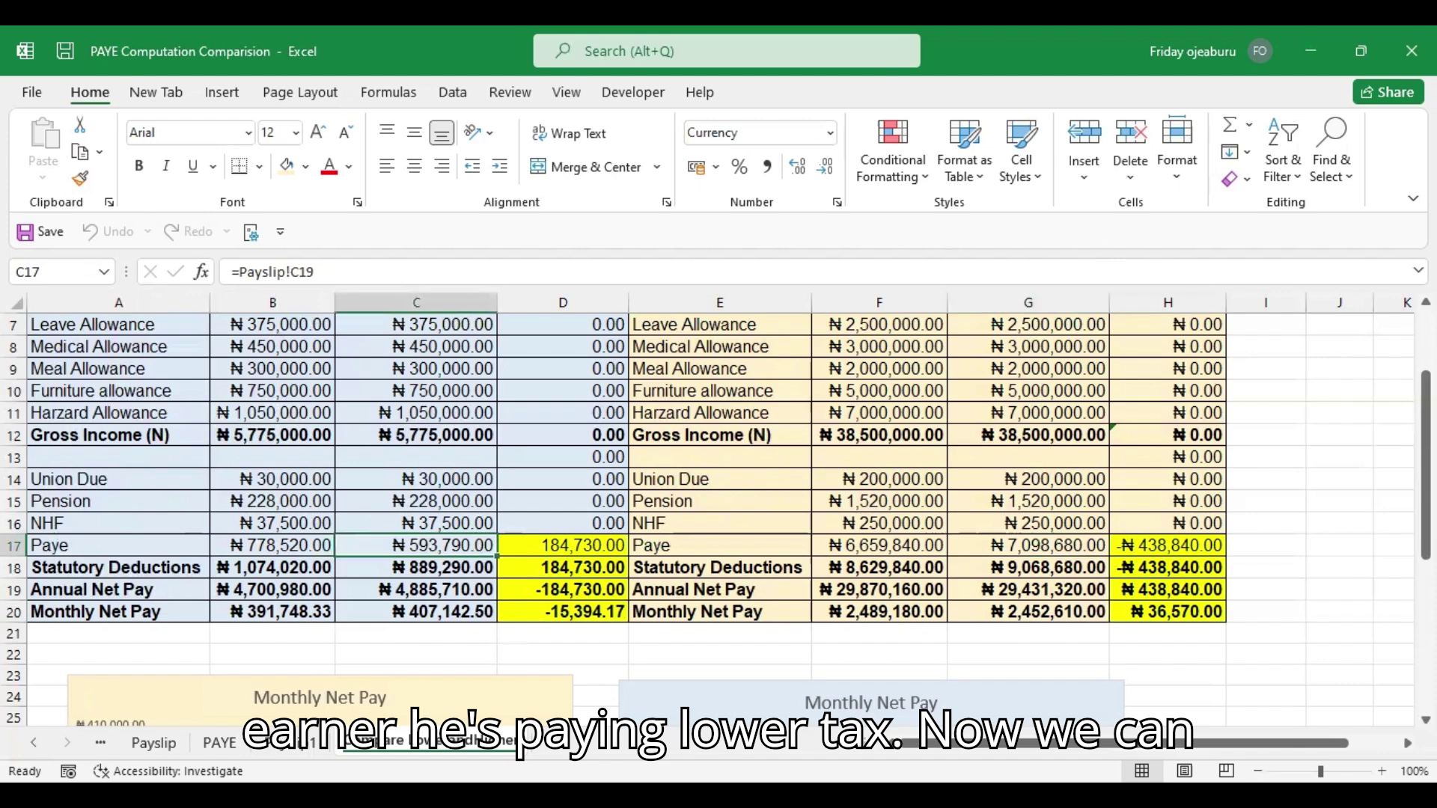
- Compare the old and proposed monthly net pay bars in the charts for both earners
scroll(581, 509, "down", 5)
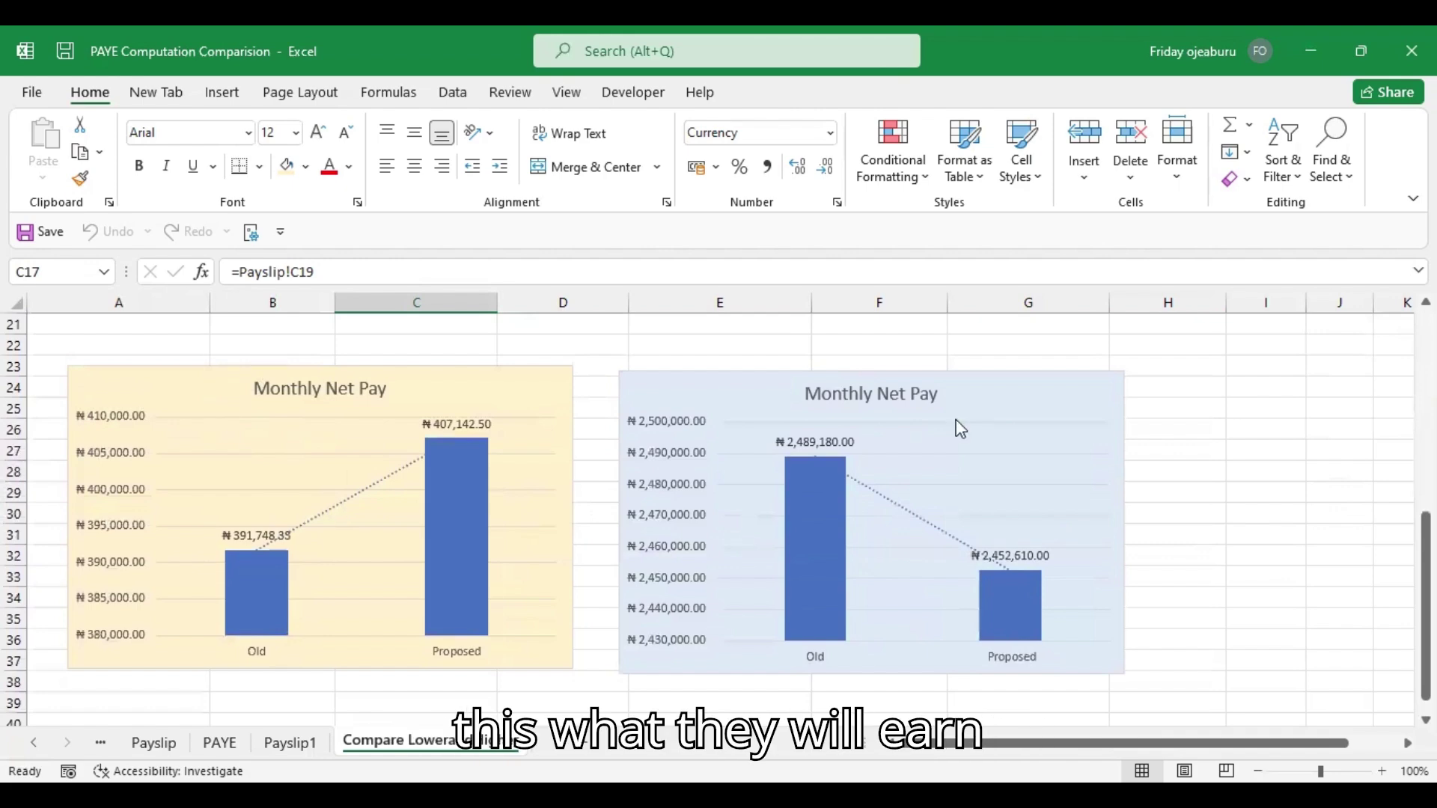
left_click_drag(1426, 606, 1426, 562)
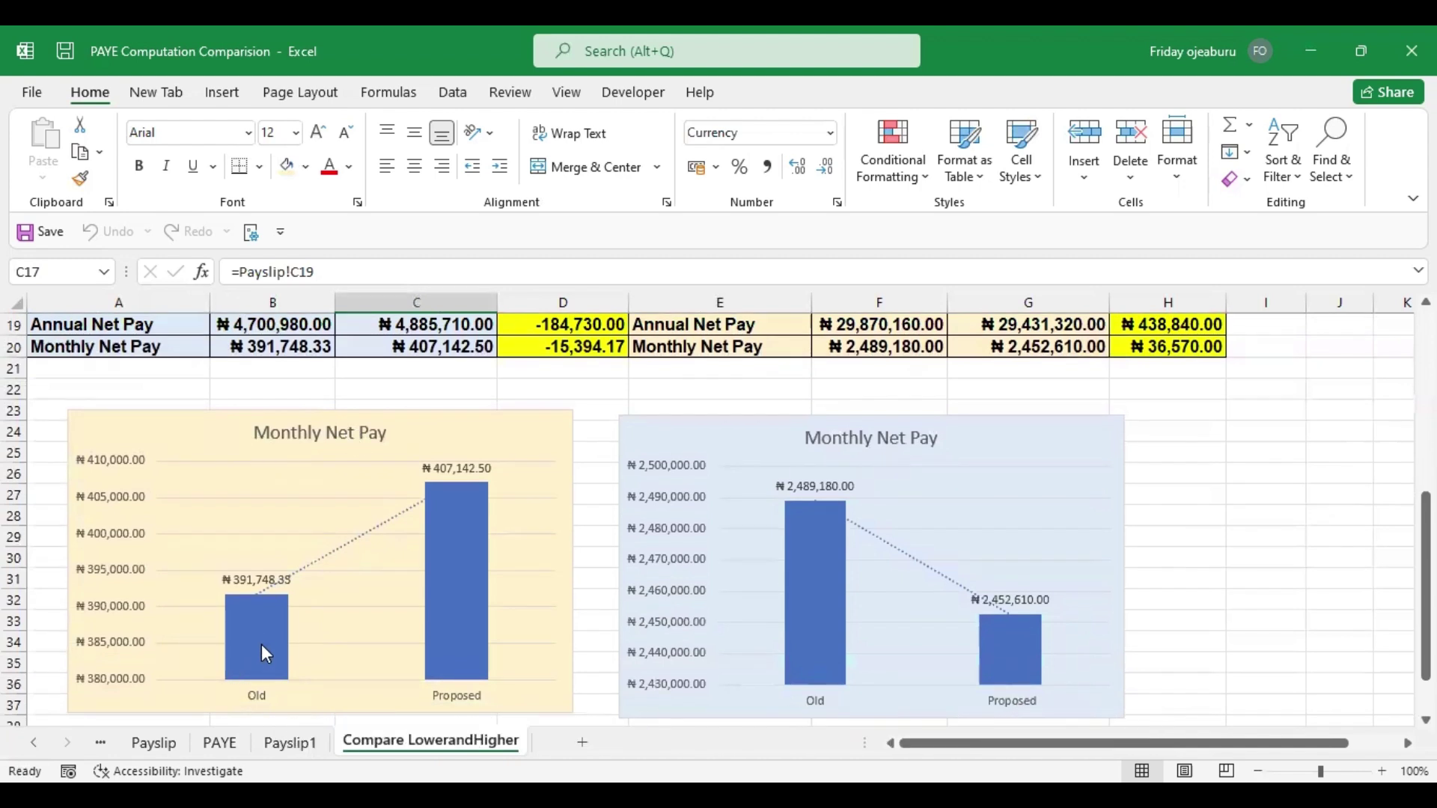
mouse_move(240, 604)
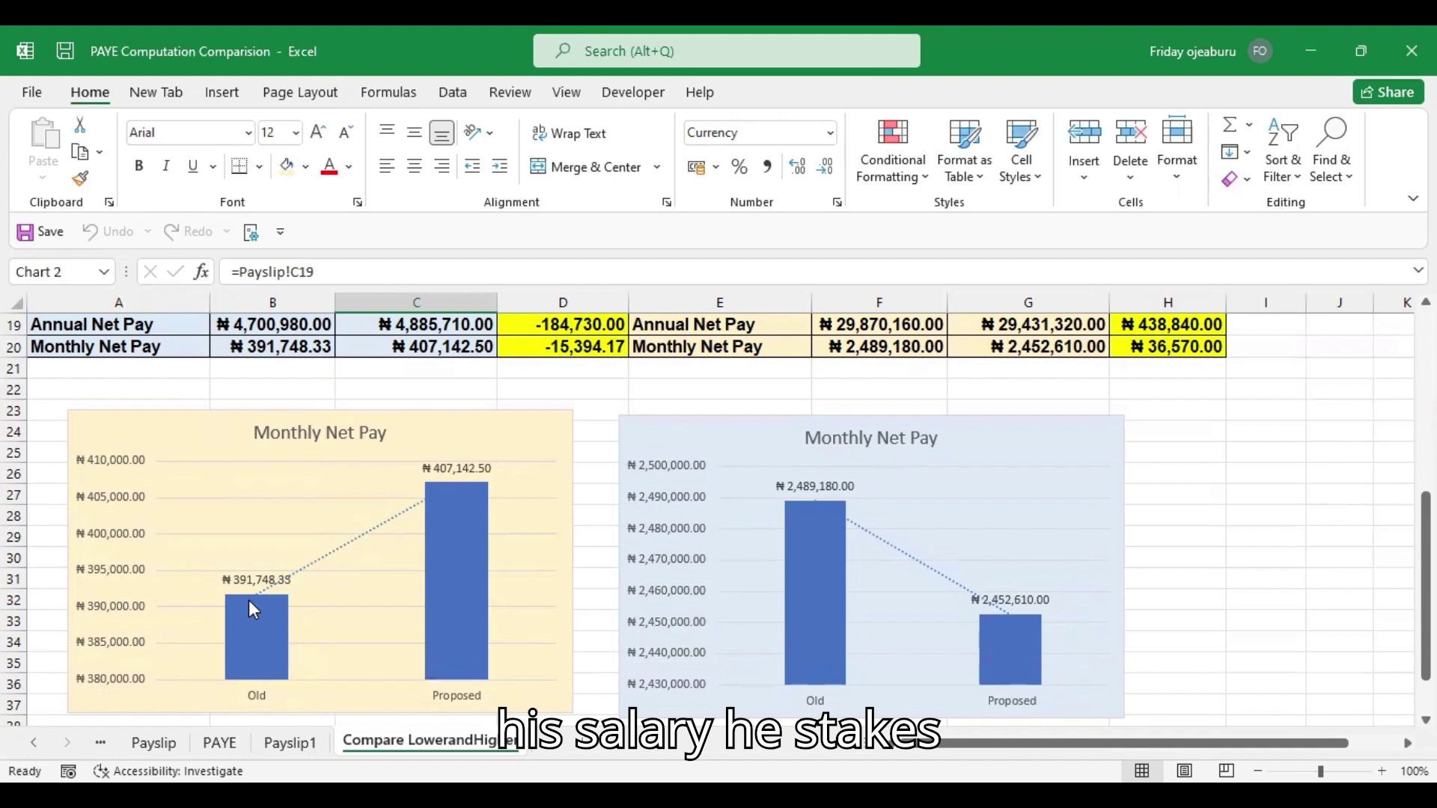
left_click(249, 600)
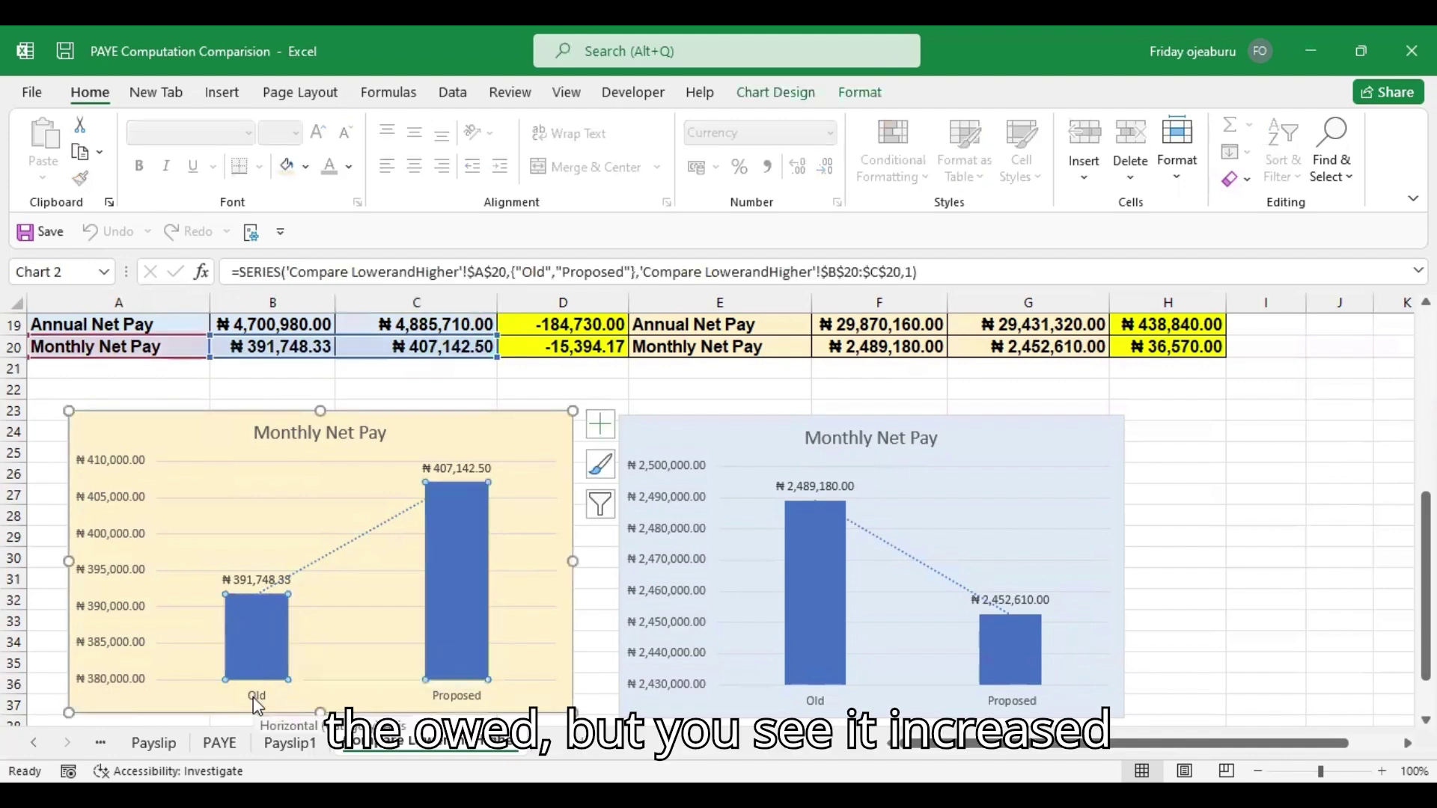
mouse_move(437, 488)
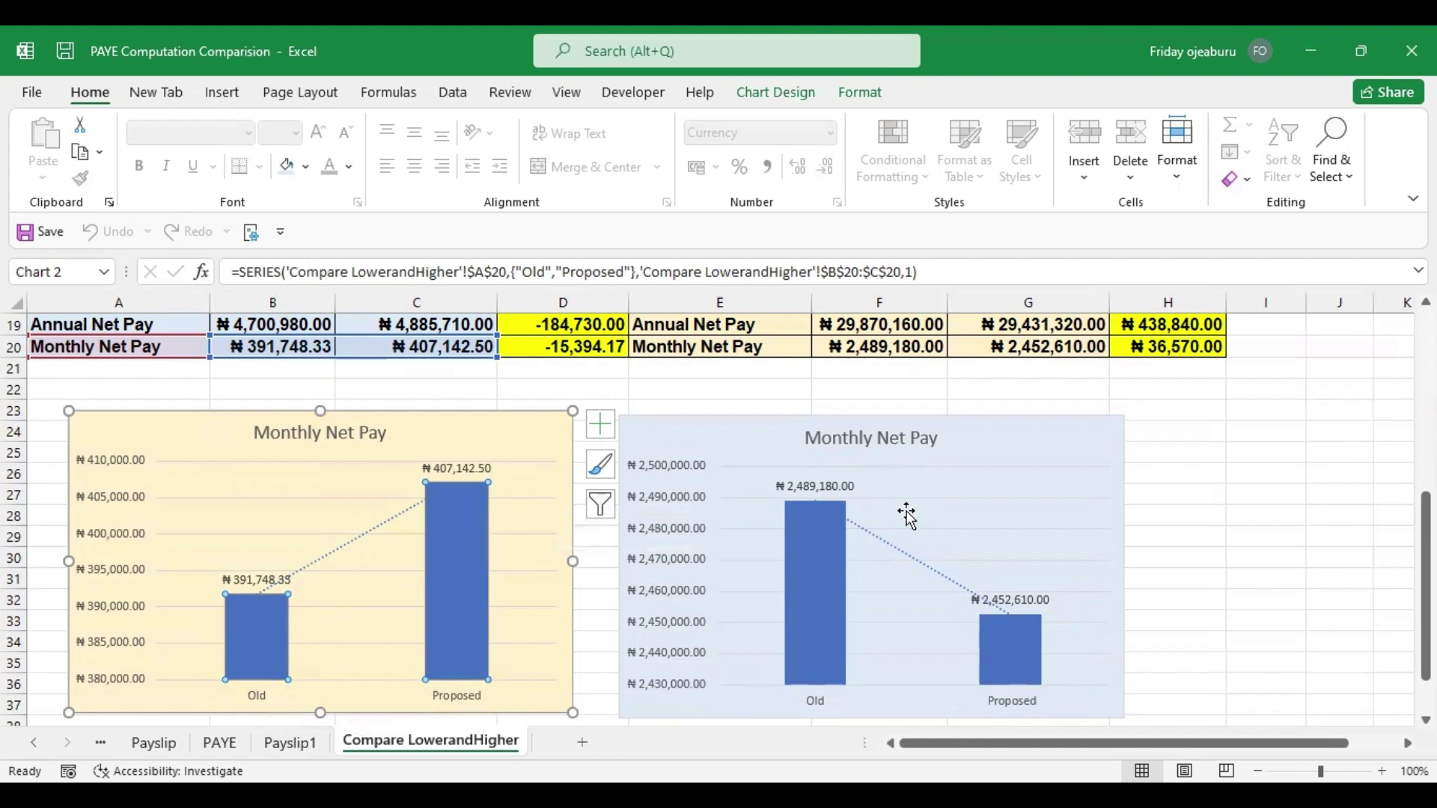
left_click(1138, 490)
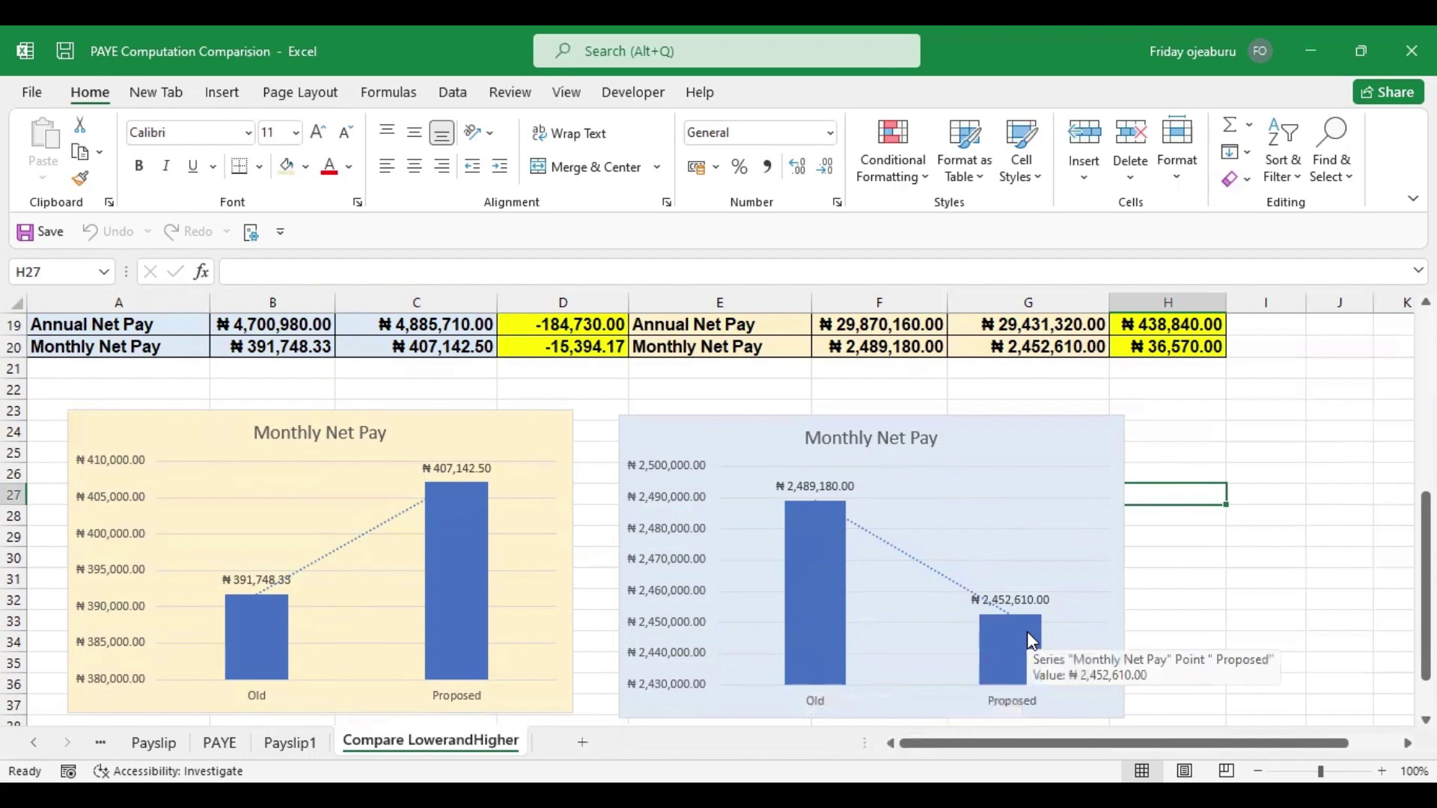
scroll(820, 376, "up", 2)
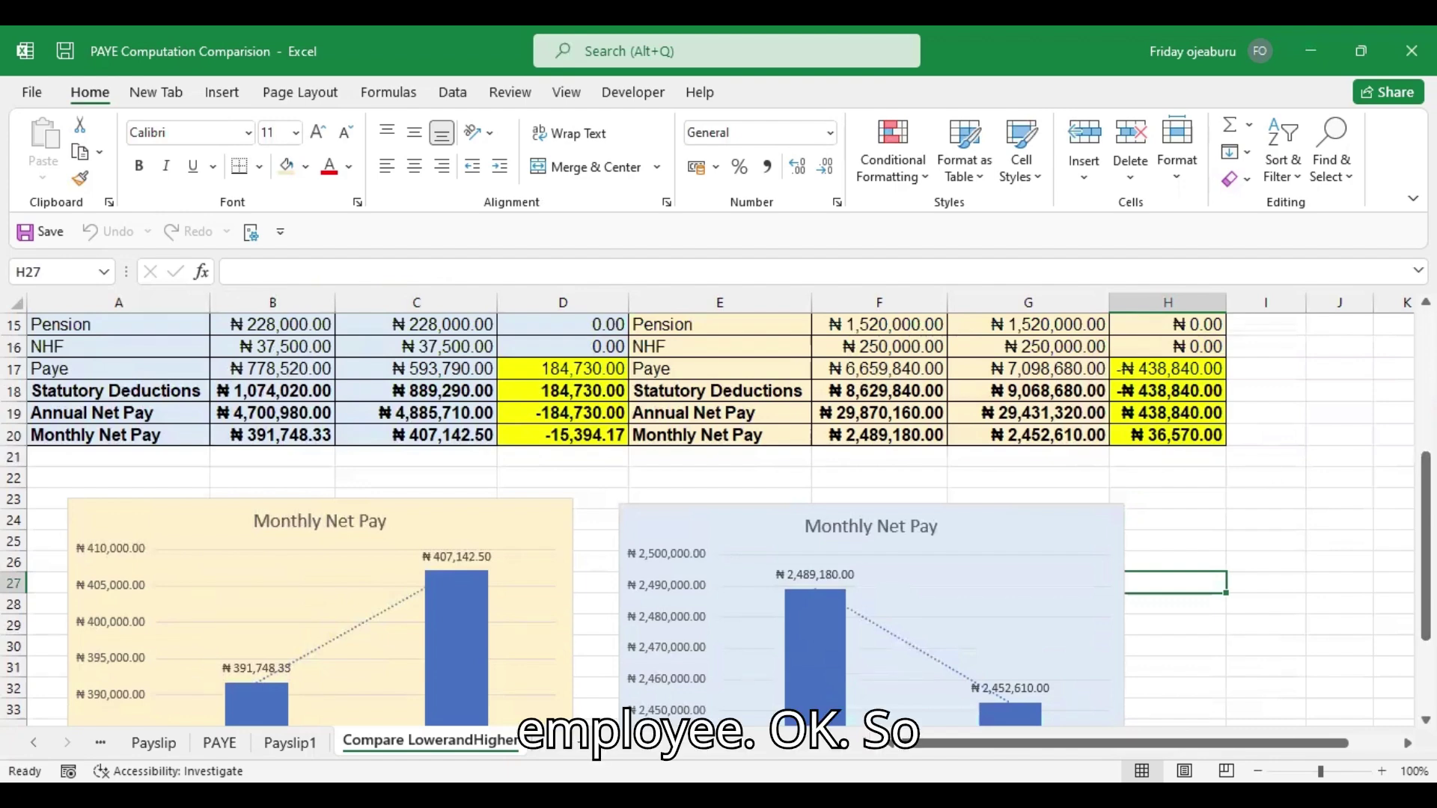
left_click_drag(1426, 479, 1426, 553)
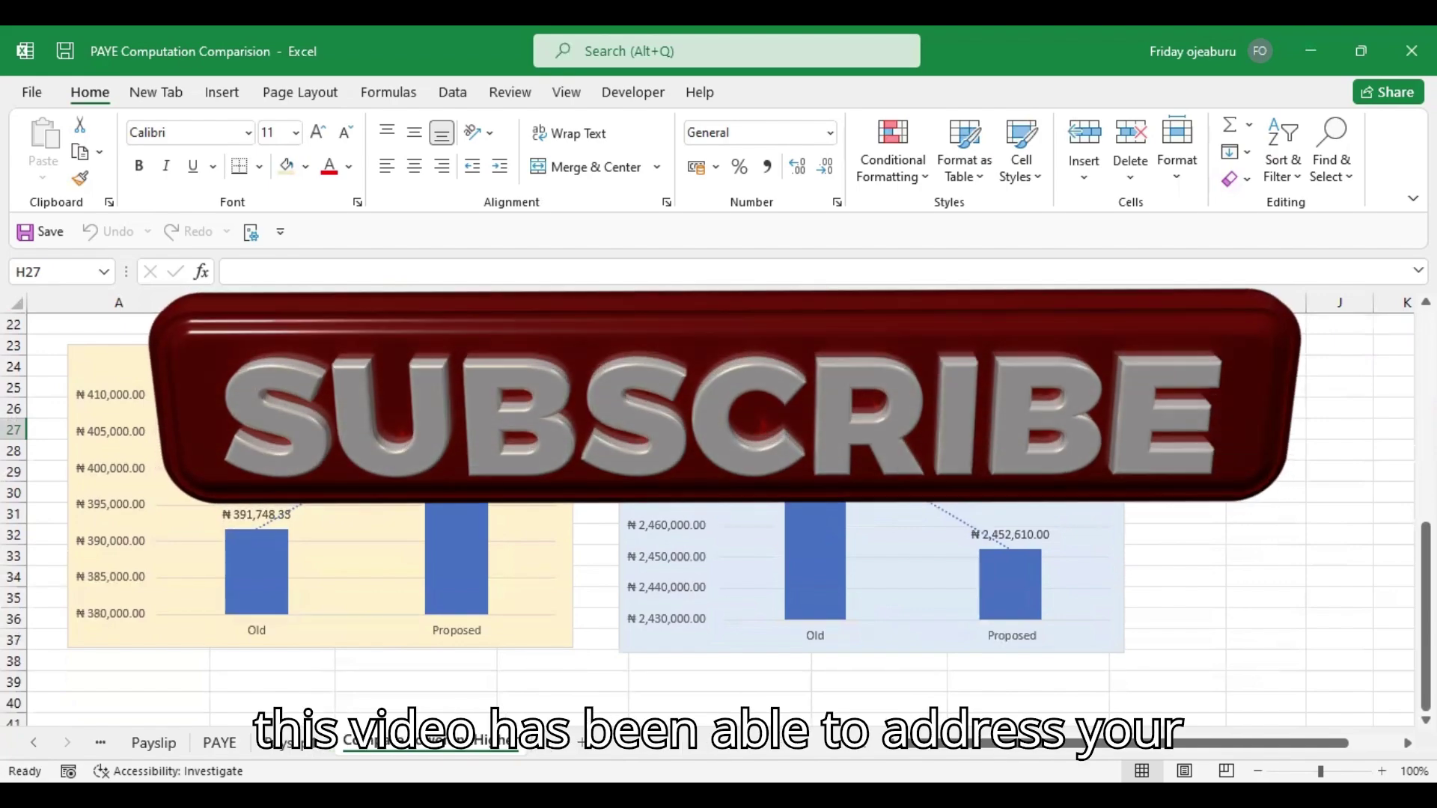
left_click_drag(1426, 622, 1383, 328)
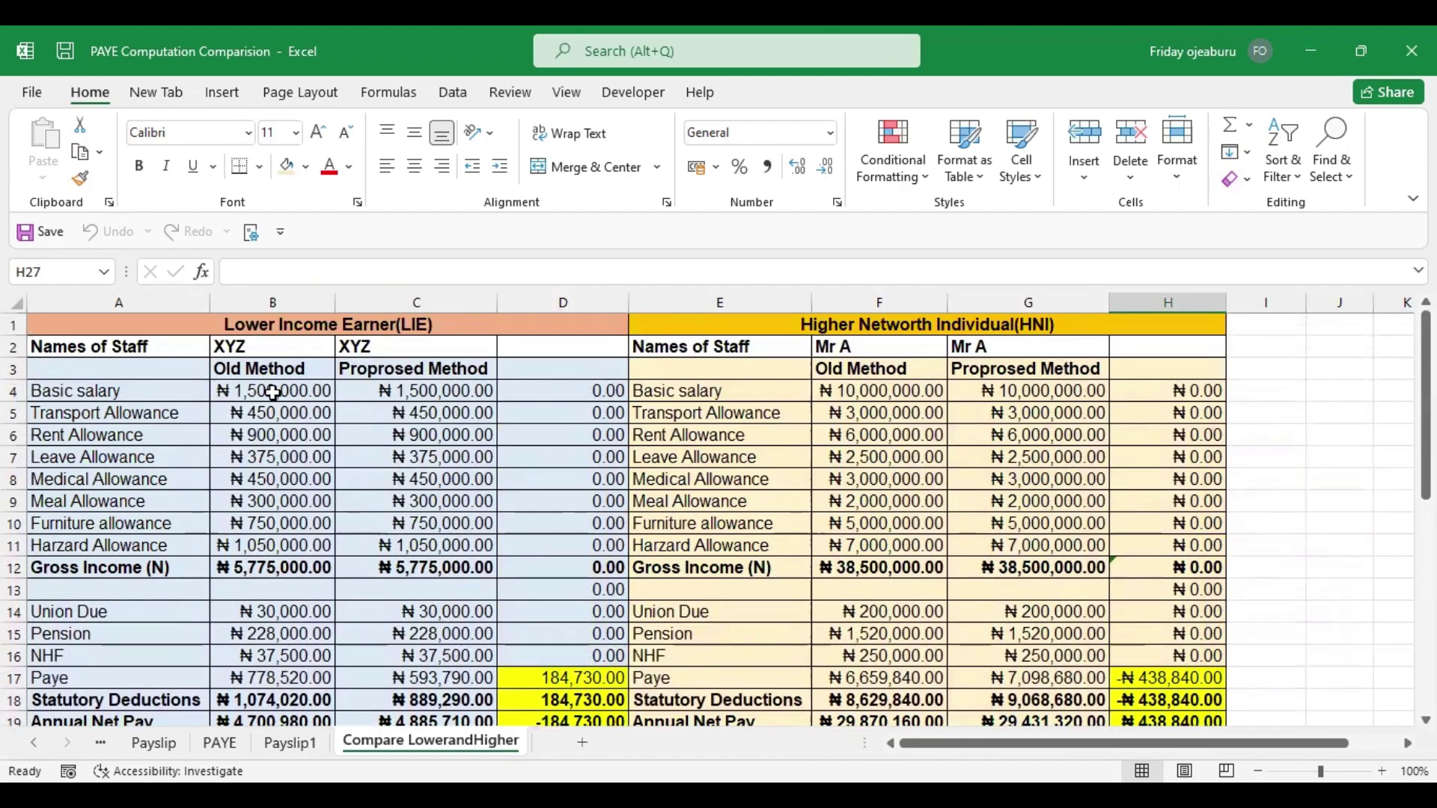
left_click(272, 392)
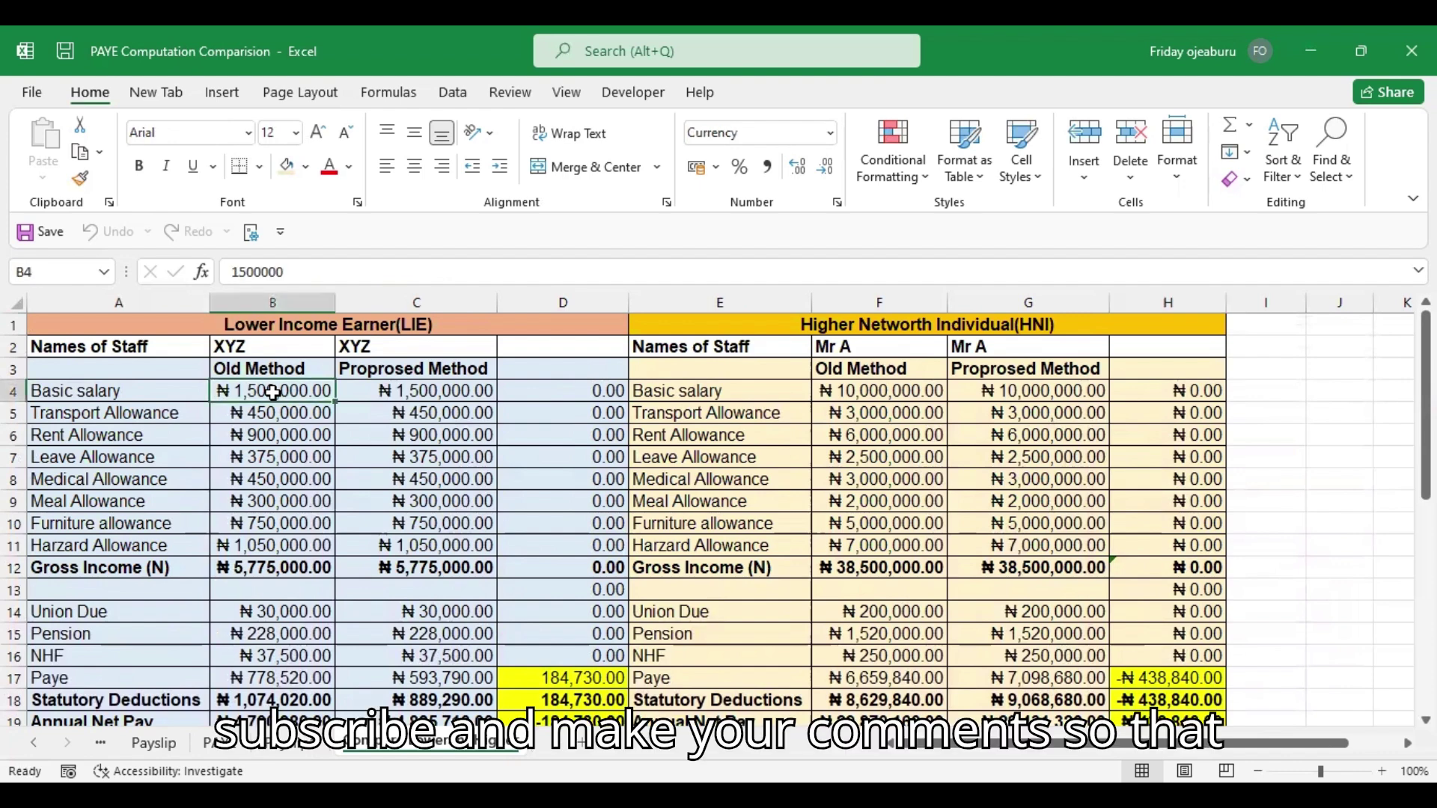